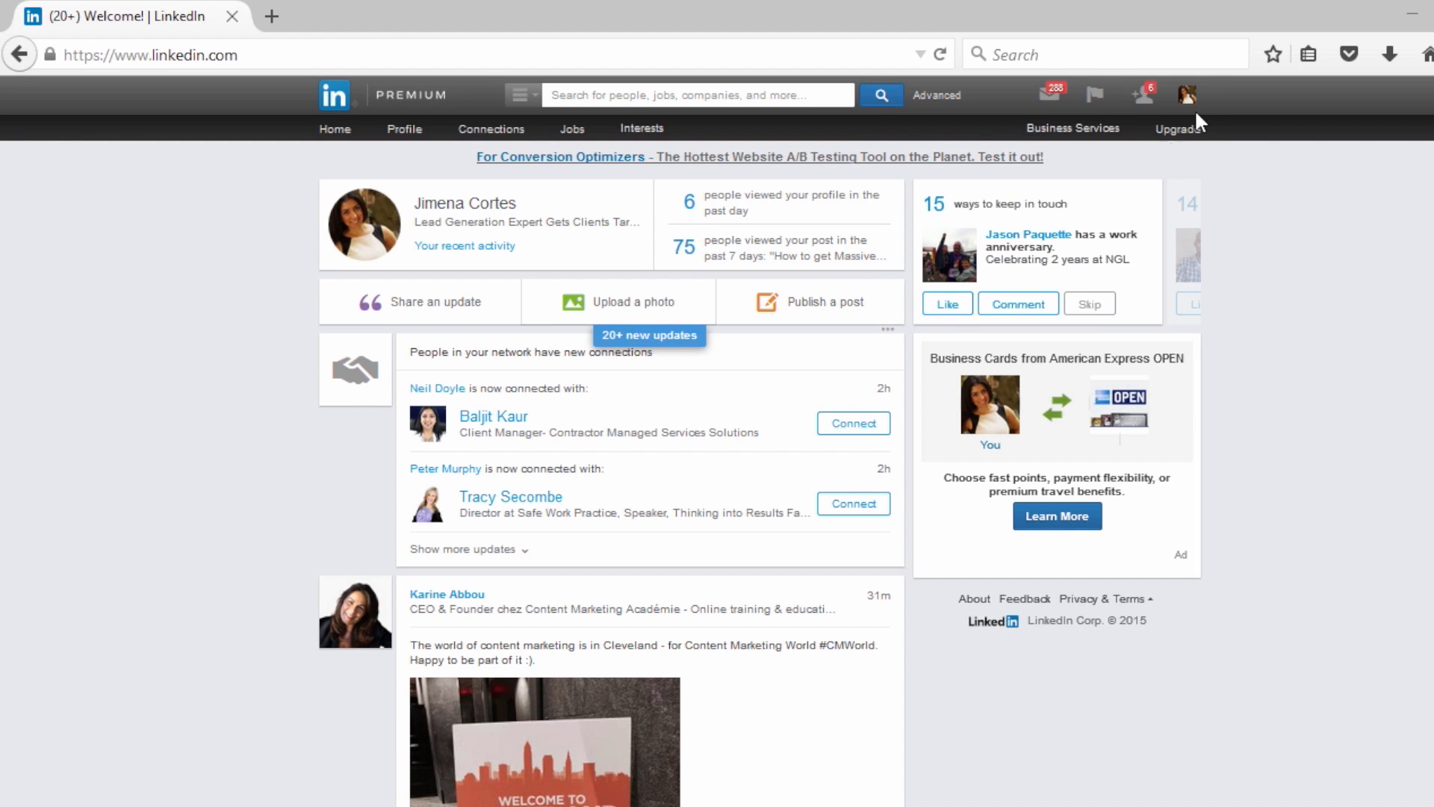
Open the Business Plus account management page, and open the Advertising page in a separate tab and close it again
mouse_move(1193, 98)
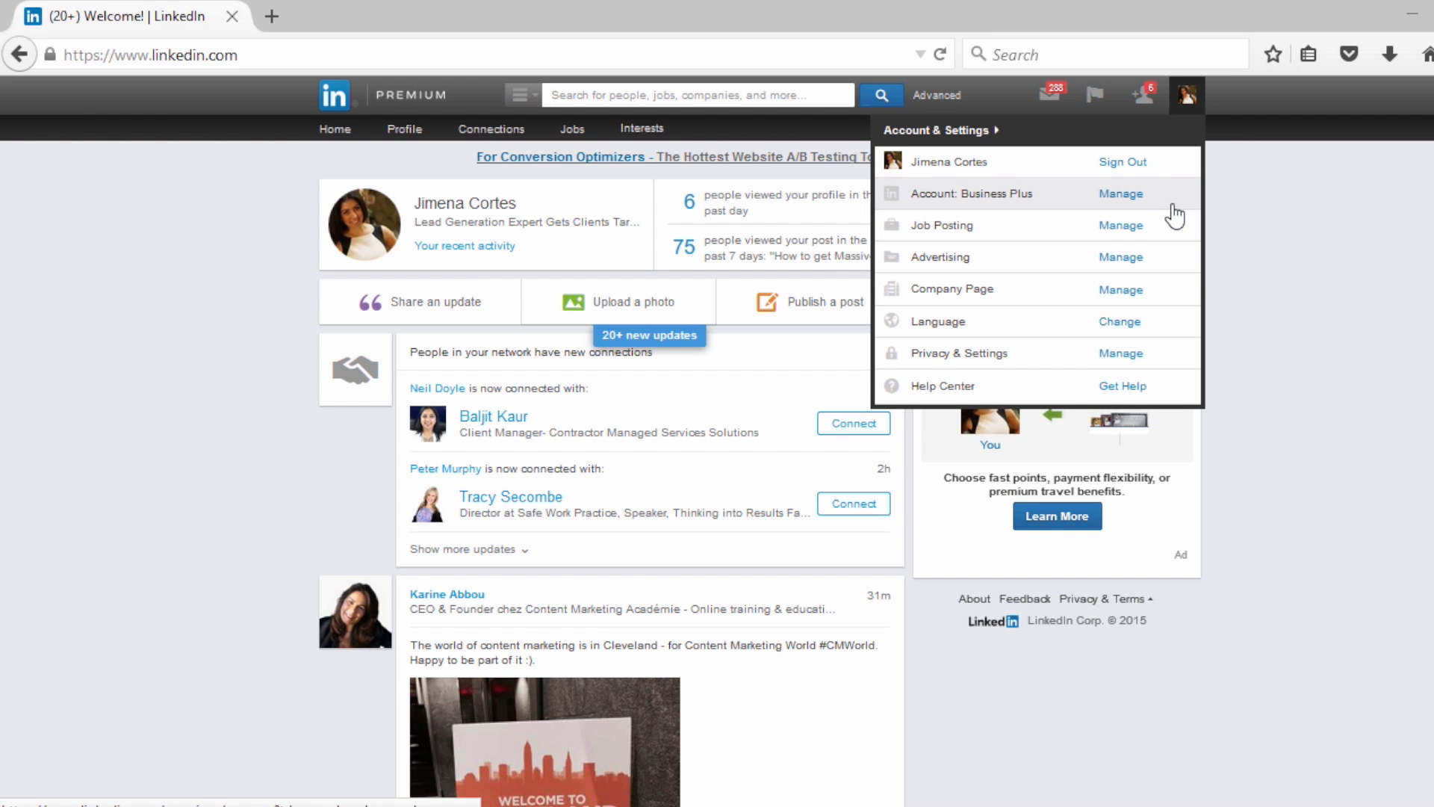
left_click(1120, 195)
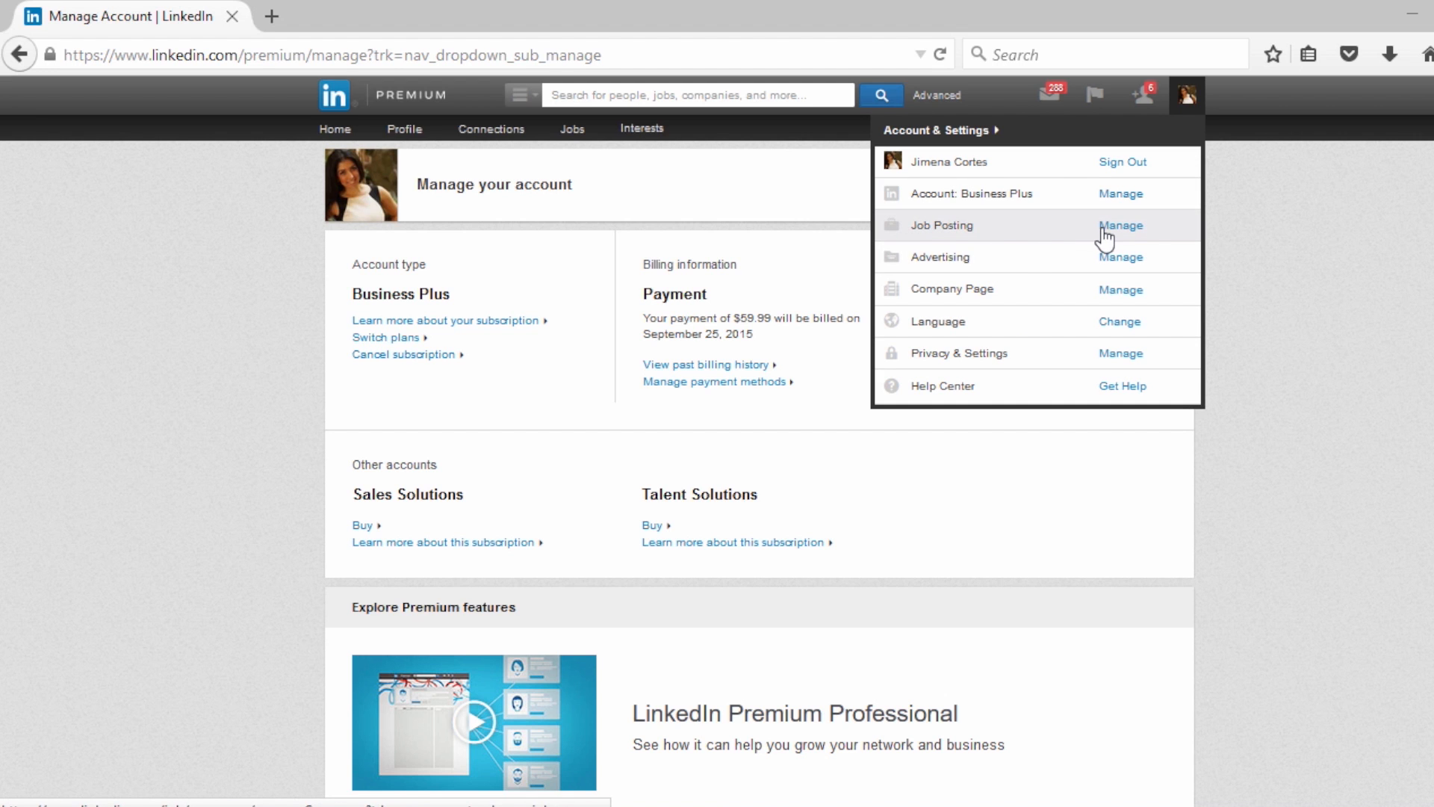
left_click(1056, 258)
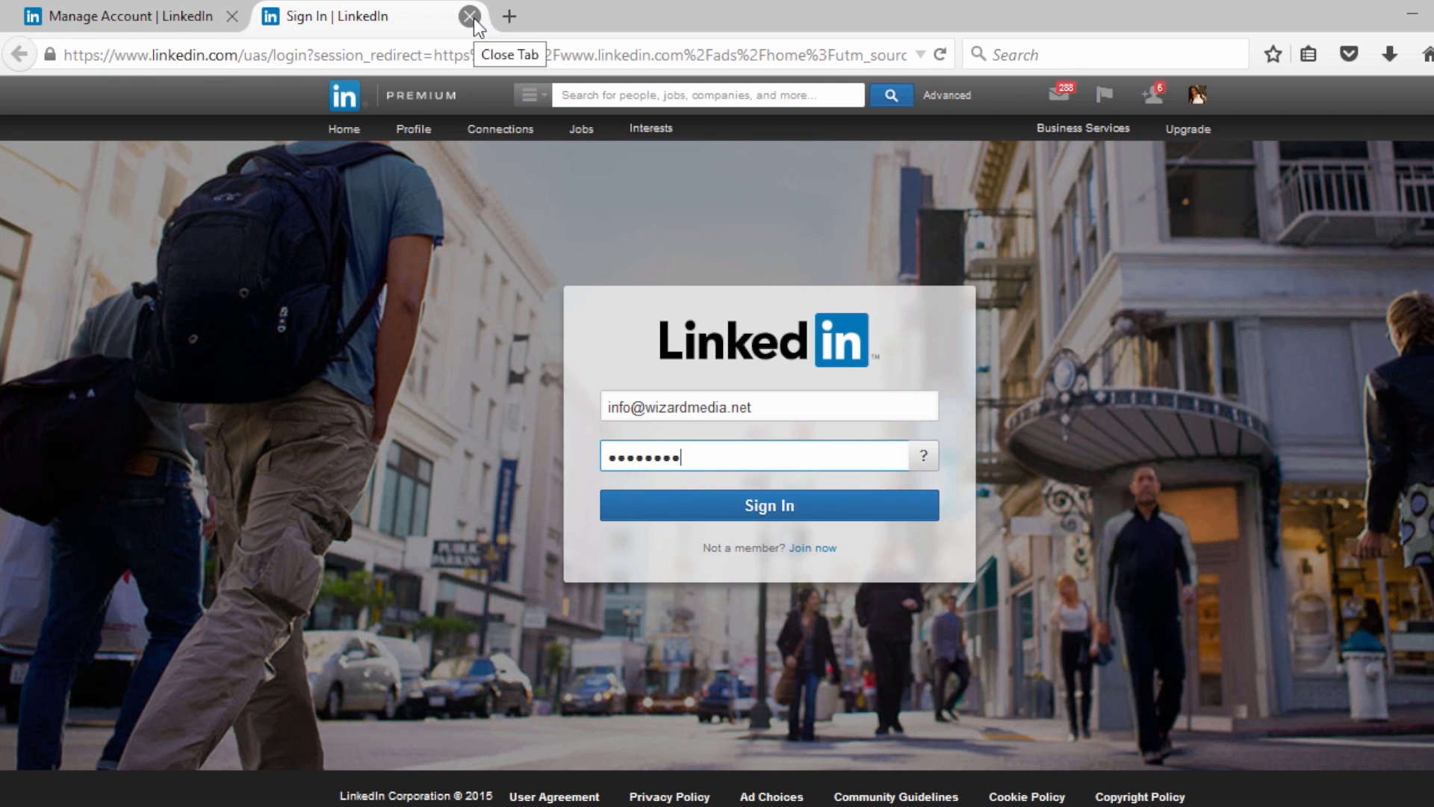
left_click(469, 17)
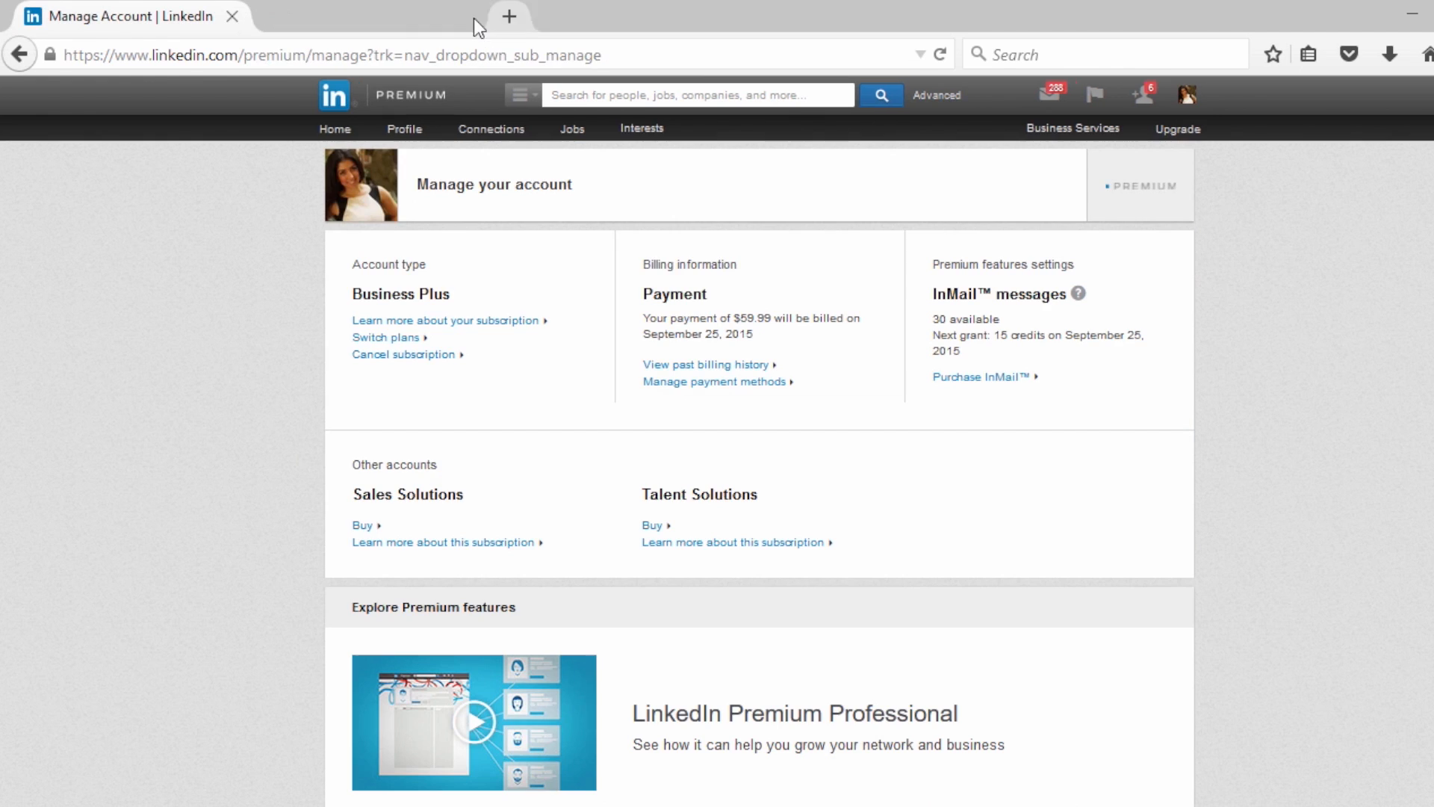
Open the Privacy & Settings page, signing in again with the prefilled account credentials
mouse_move(1176, 104)
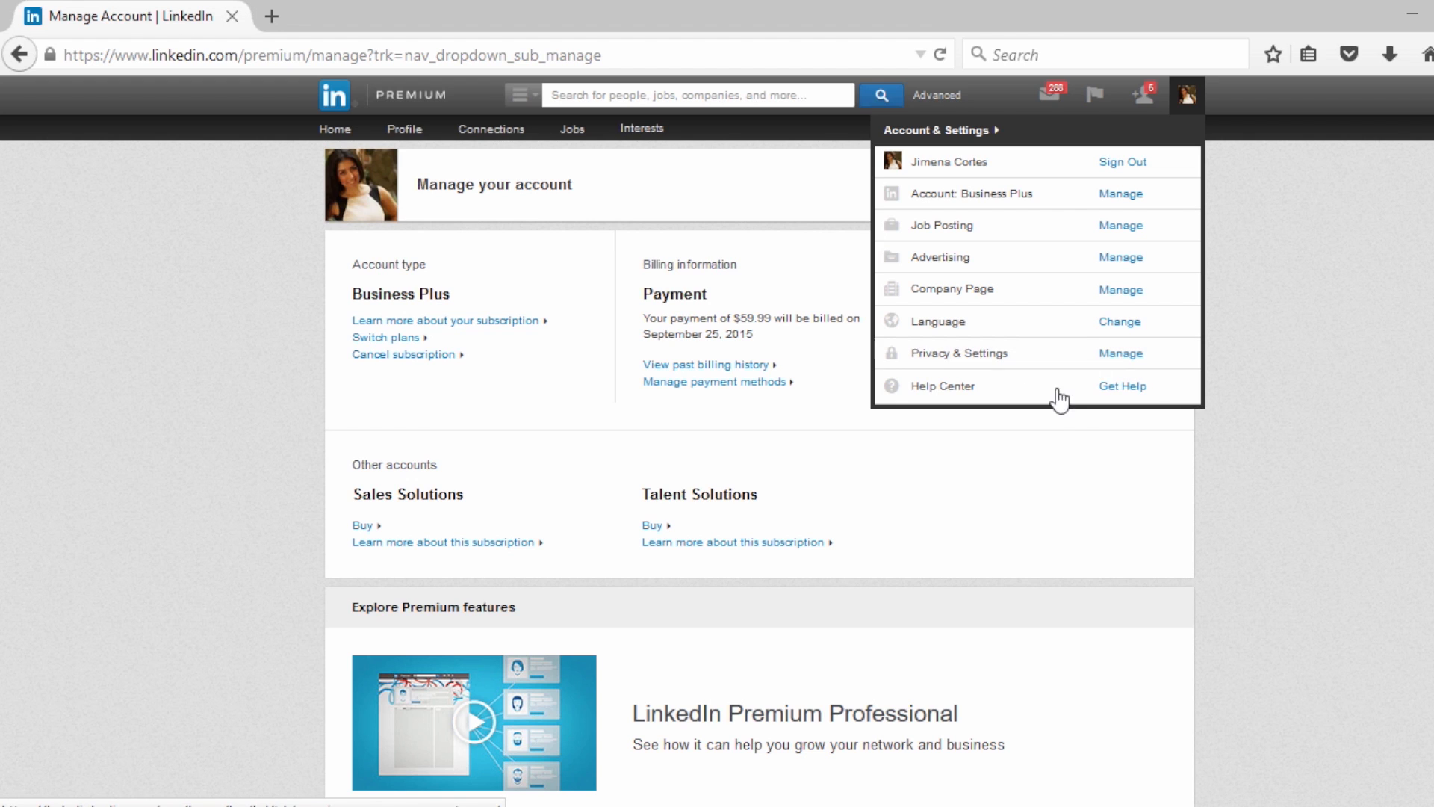
left_click(1131, 356)
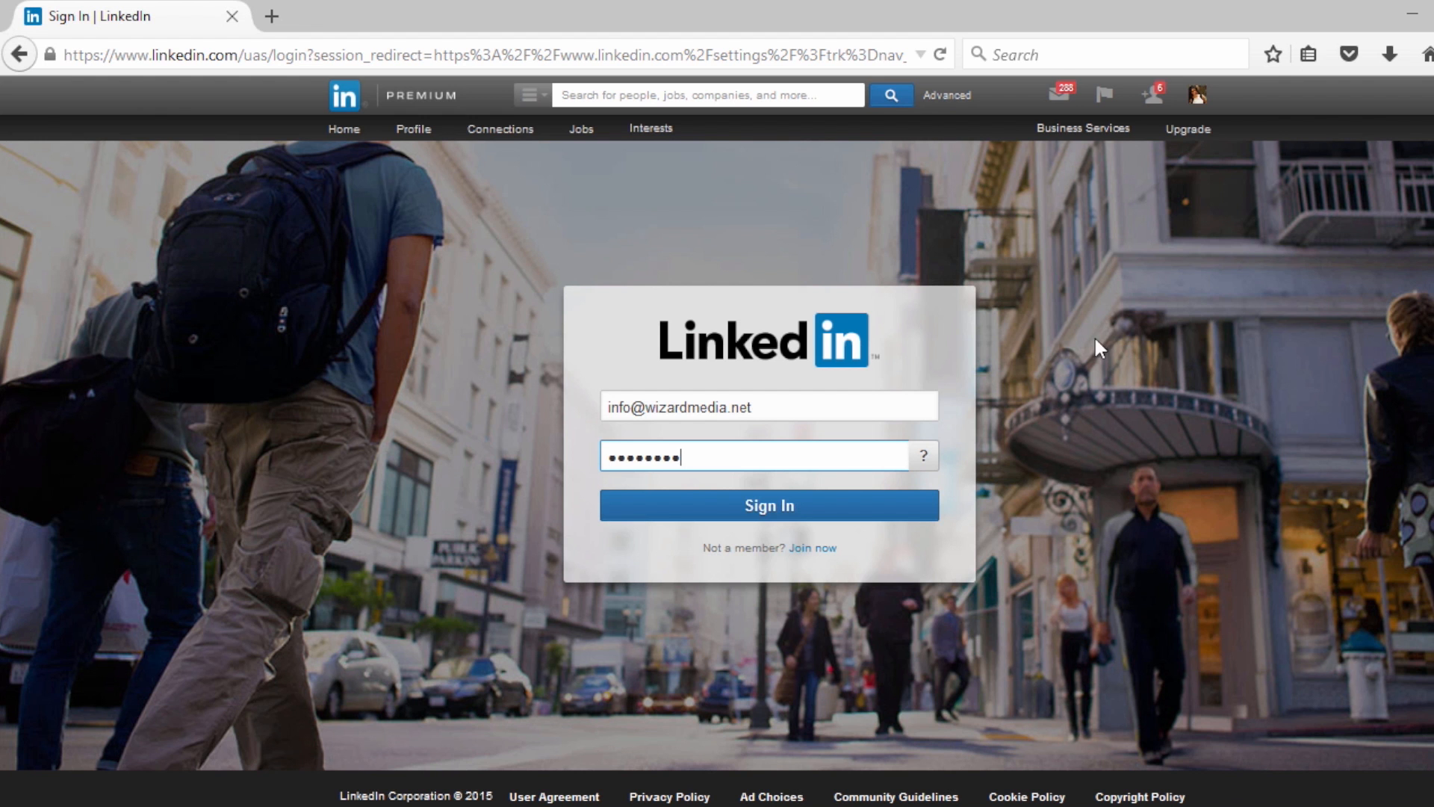
left_click(778, 513)
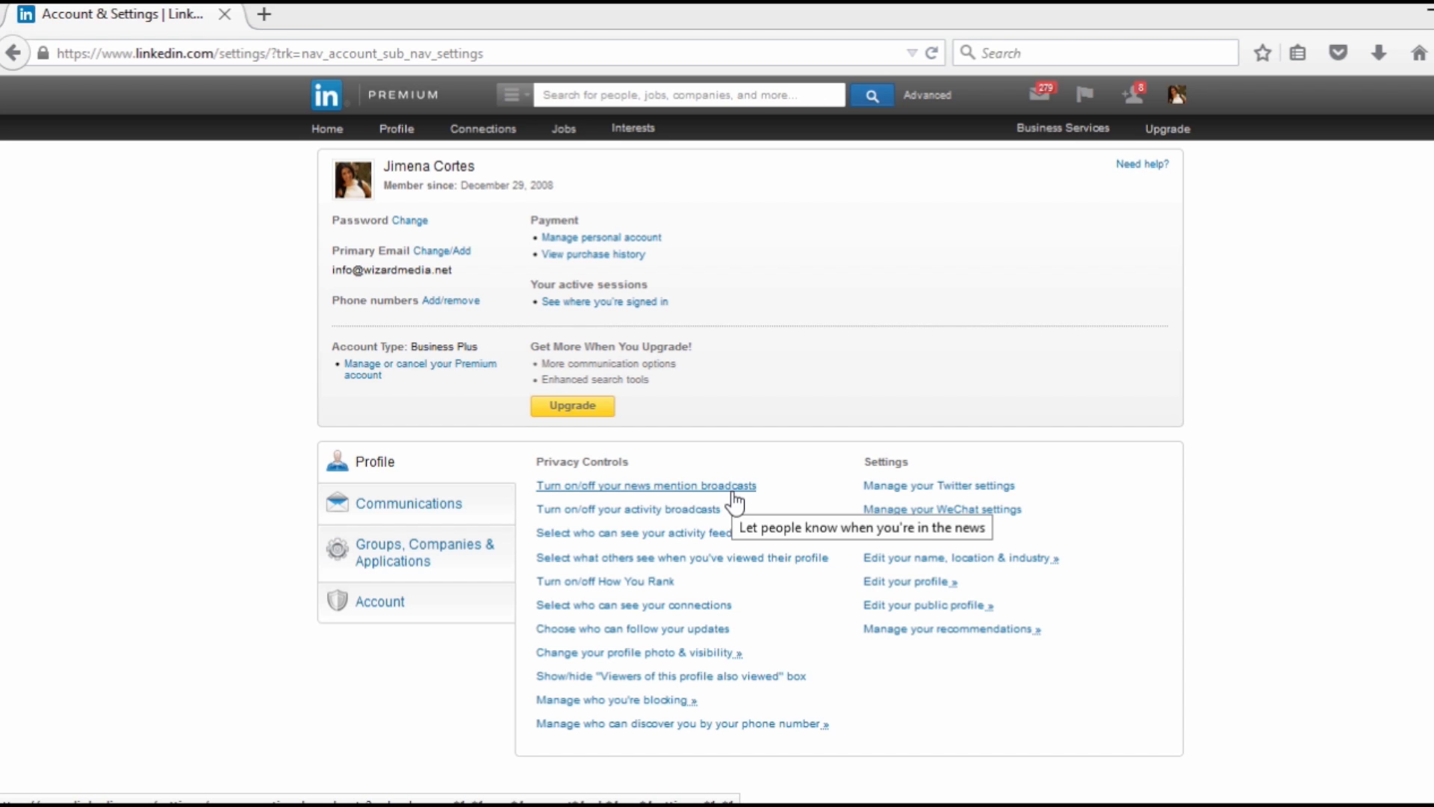
Review the news mention broadcast and activity broadcast settings, leaving both without saving changes
left_click(733, 492)
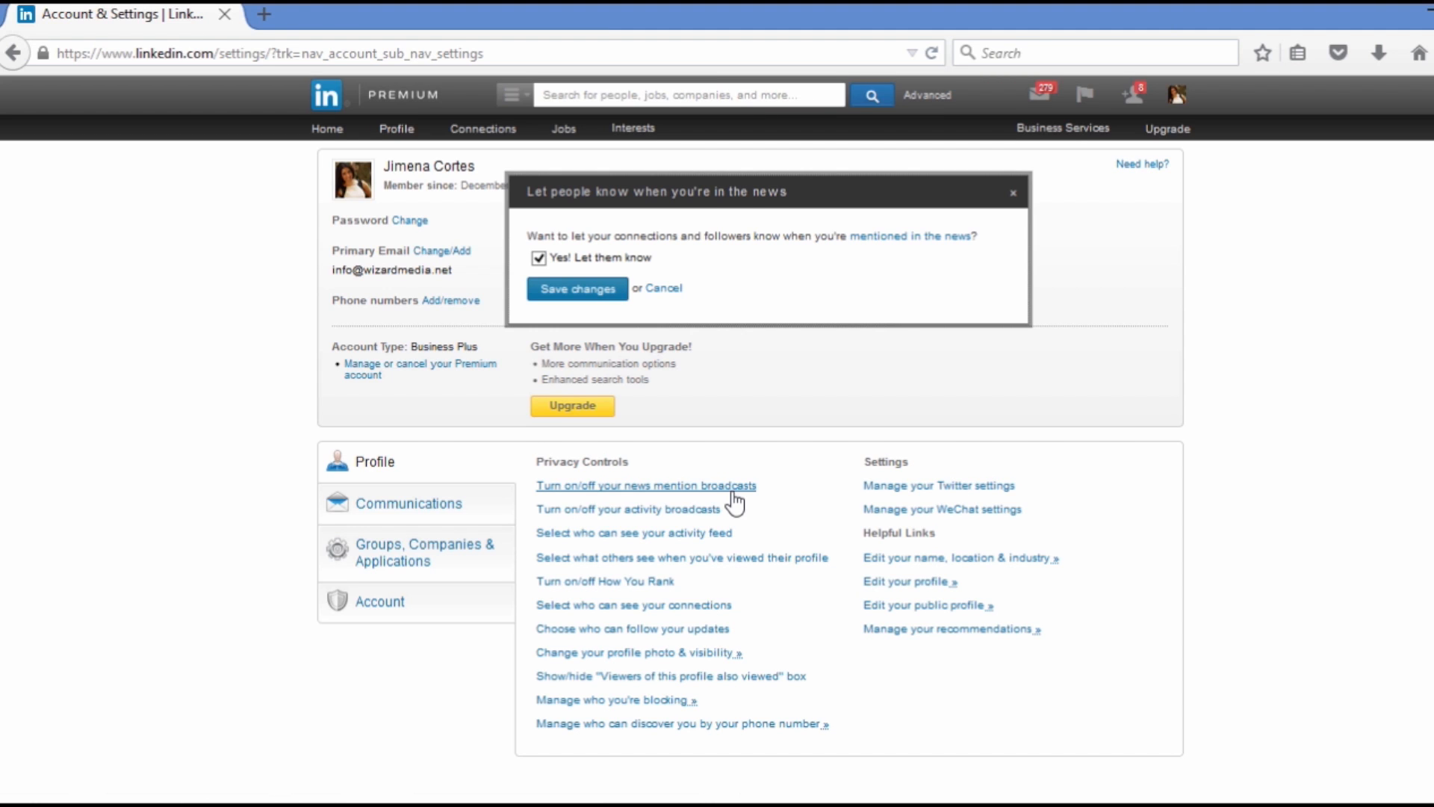
left_click(667, 289)
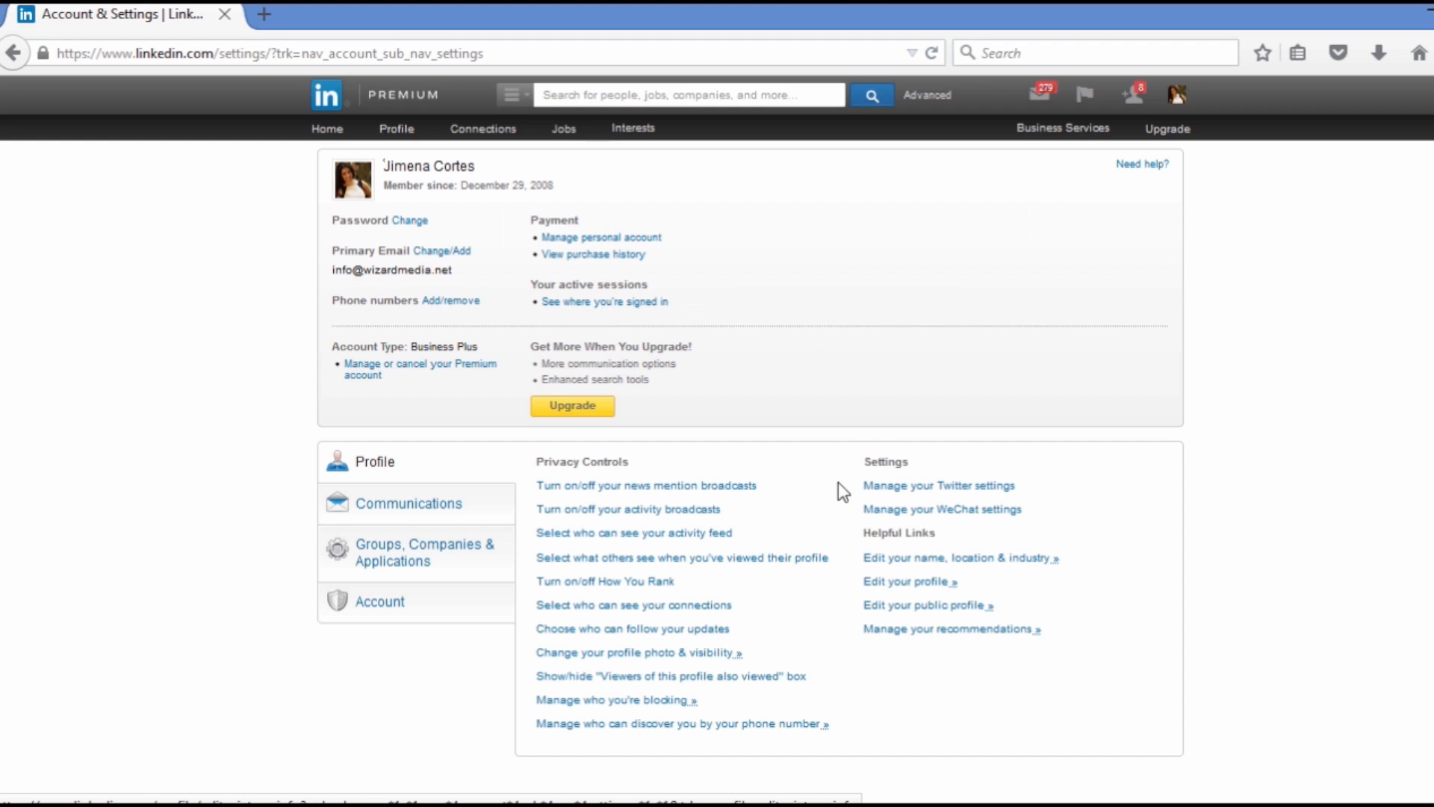
left_click(702, 511)
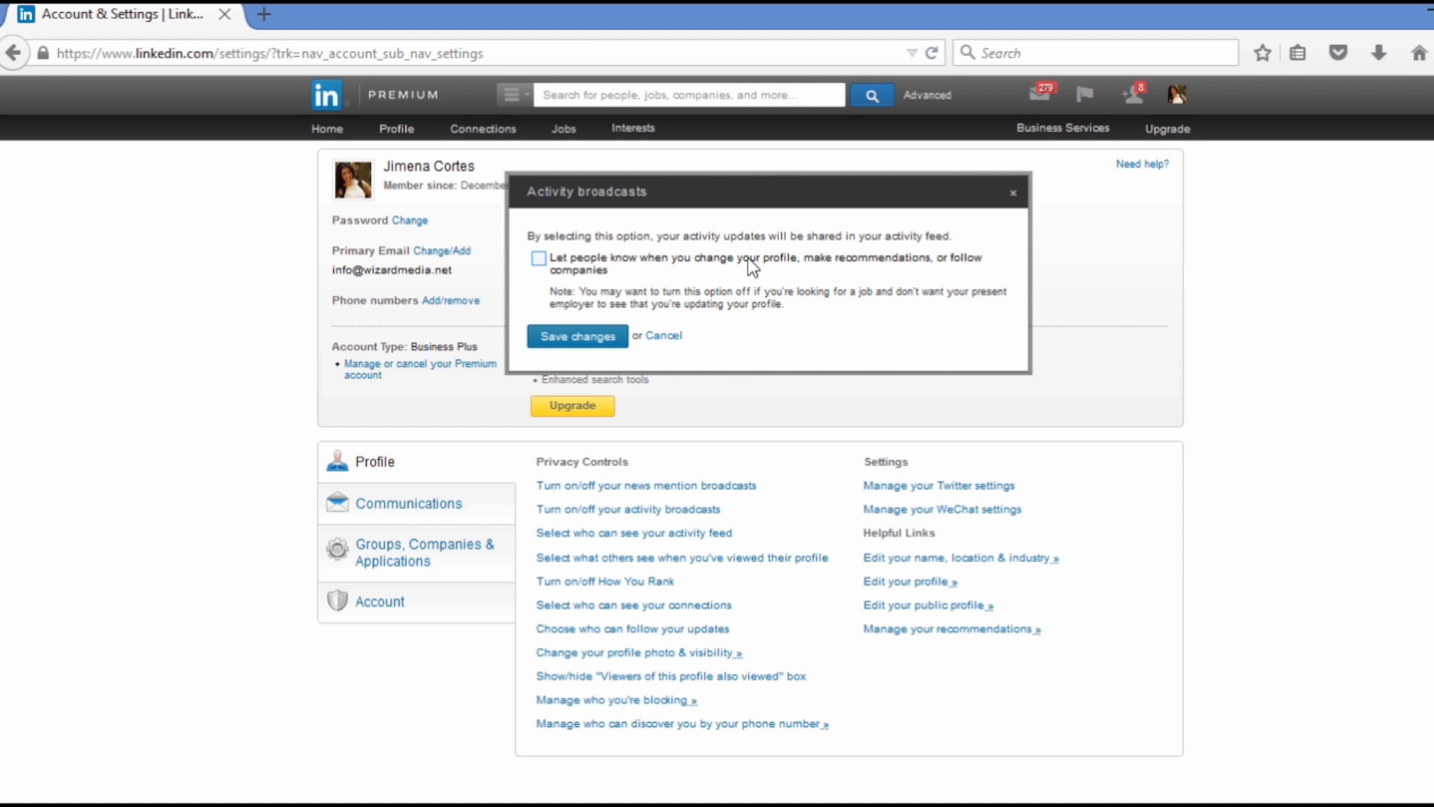
left_click(663, 336)
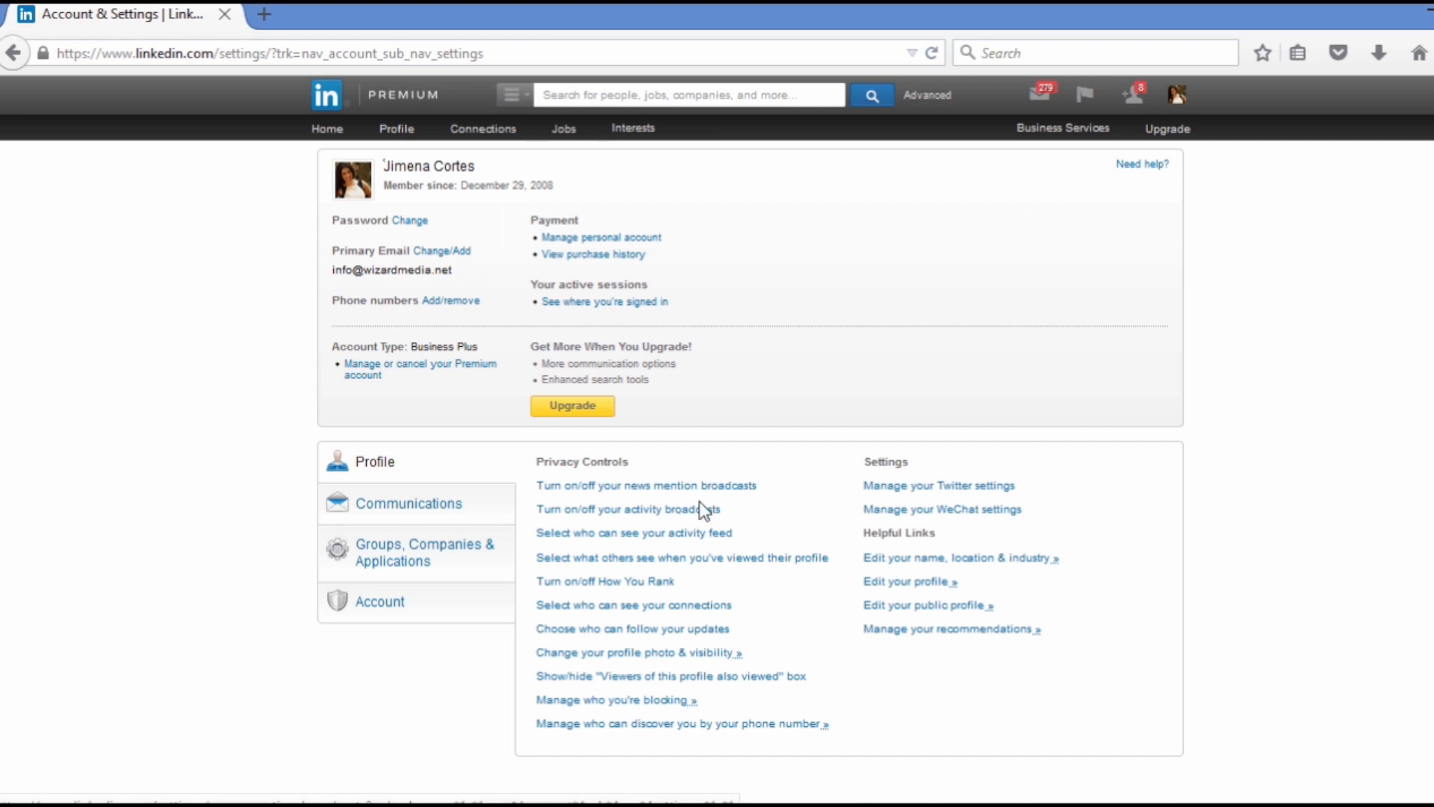
Review who can see the activity feed and what others see when you've viewed their profile, cancelling both
left_click(674, 551)
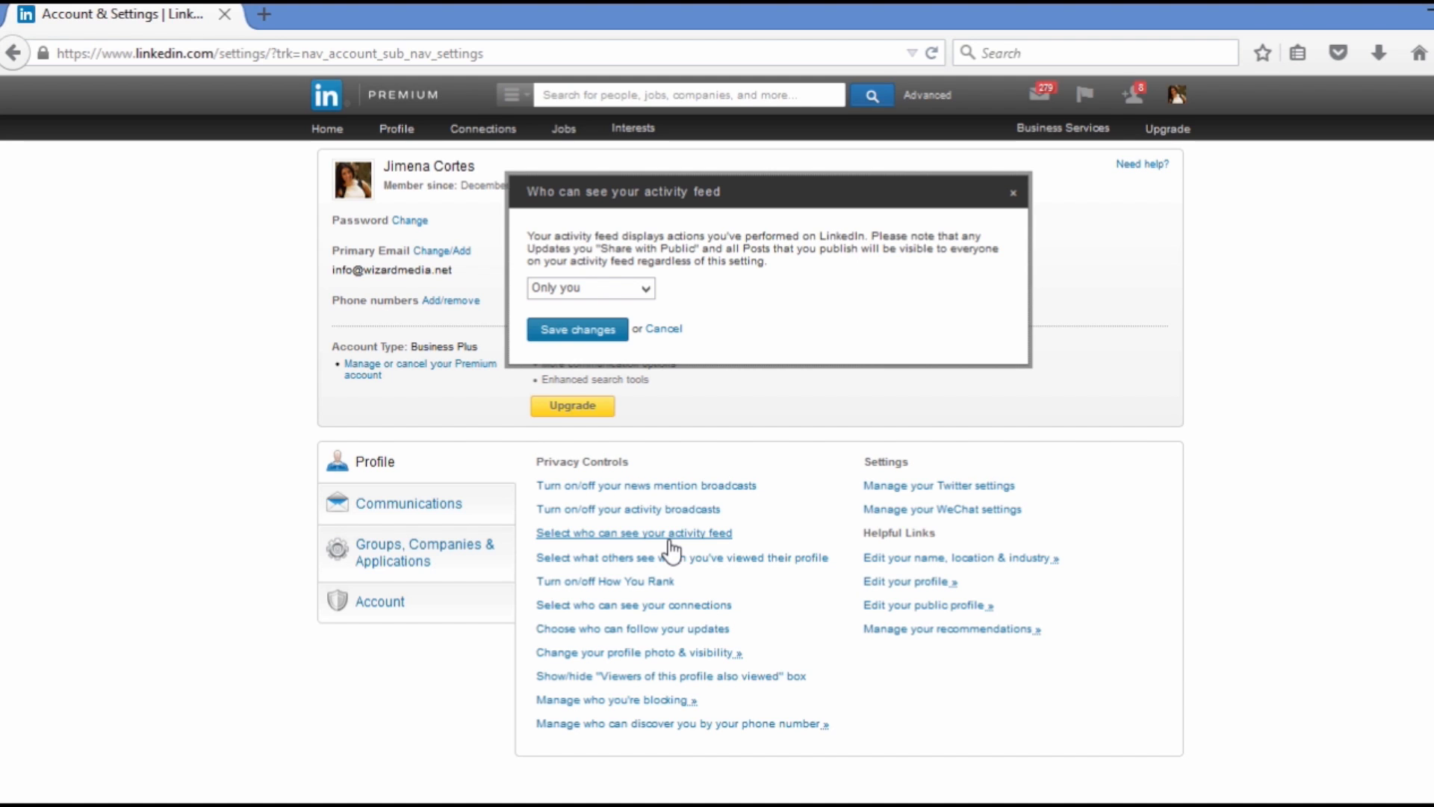
left_click(622, 298)
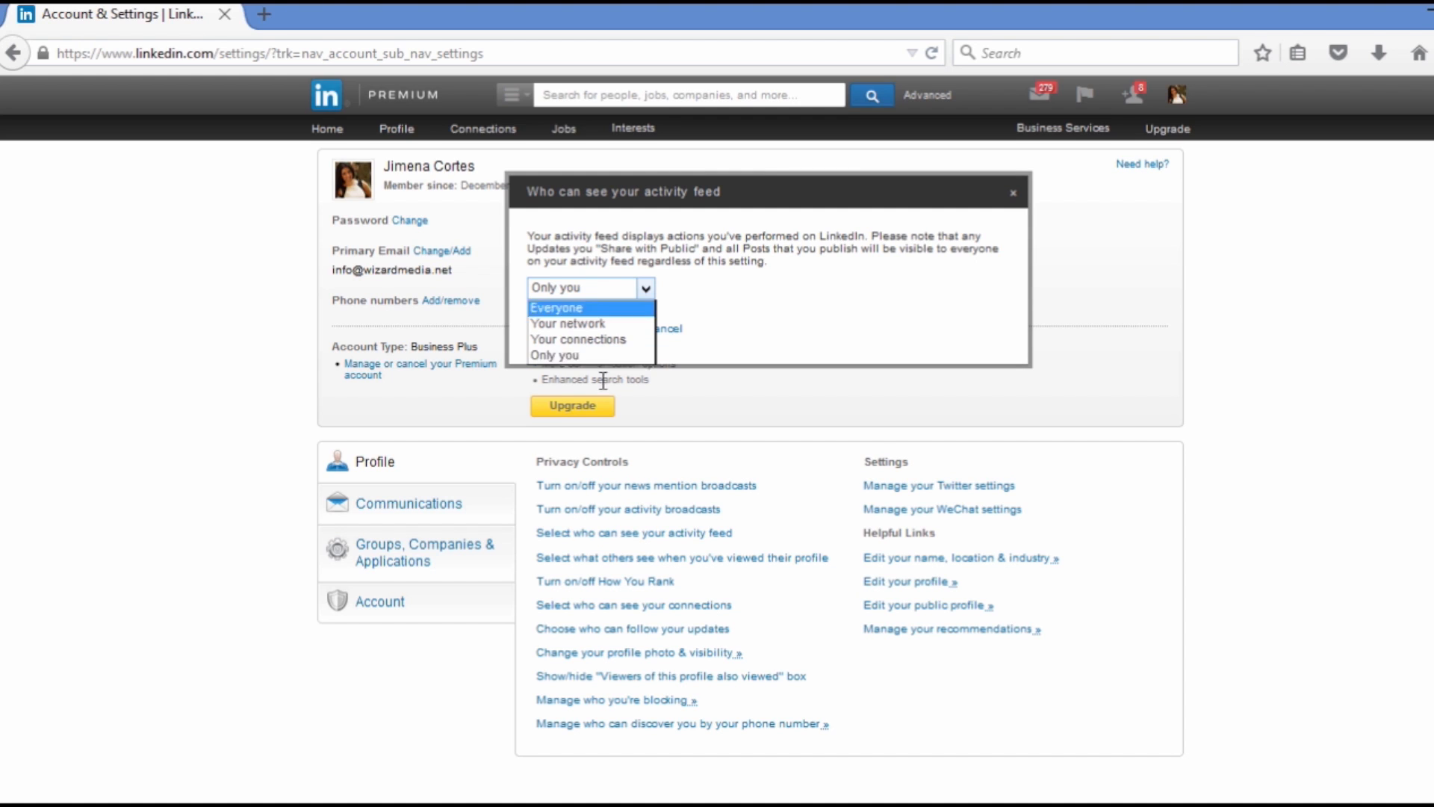
left_click(647, 357)
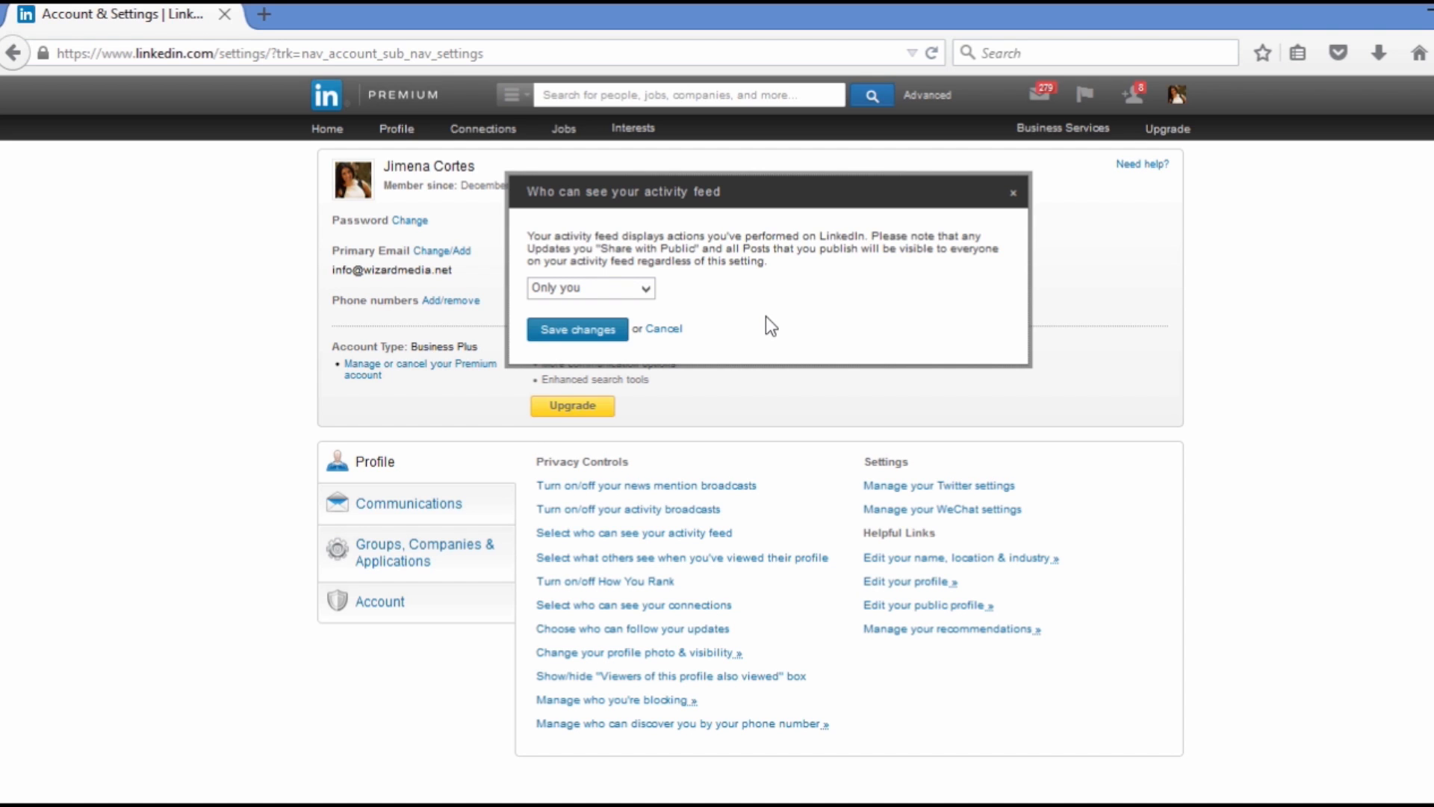
left_click(665, 331)
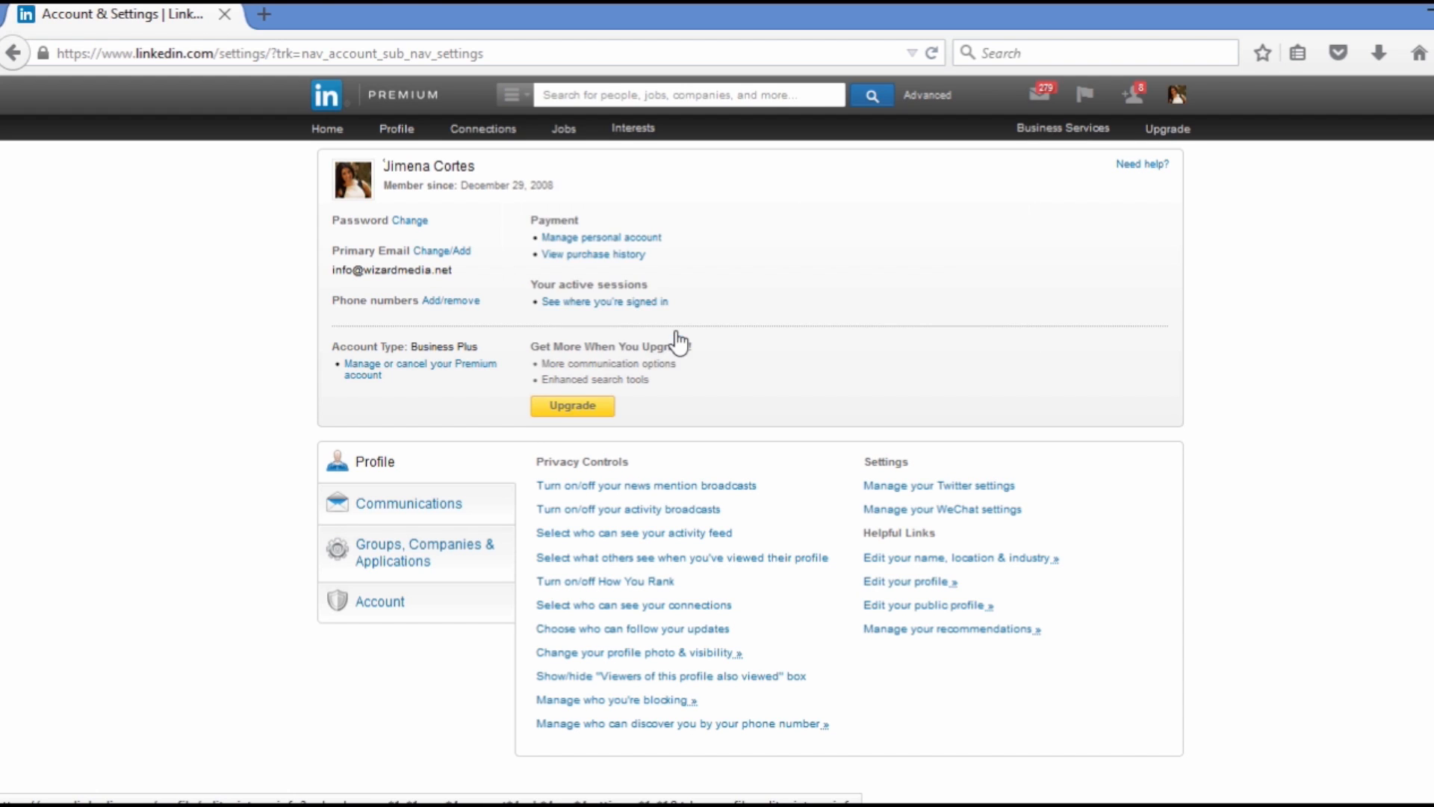
left_click(787, 562)
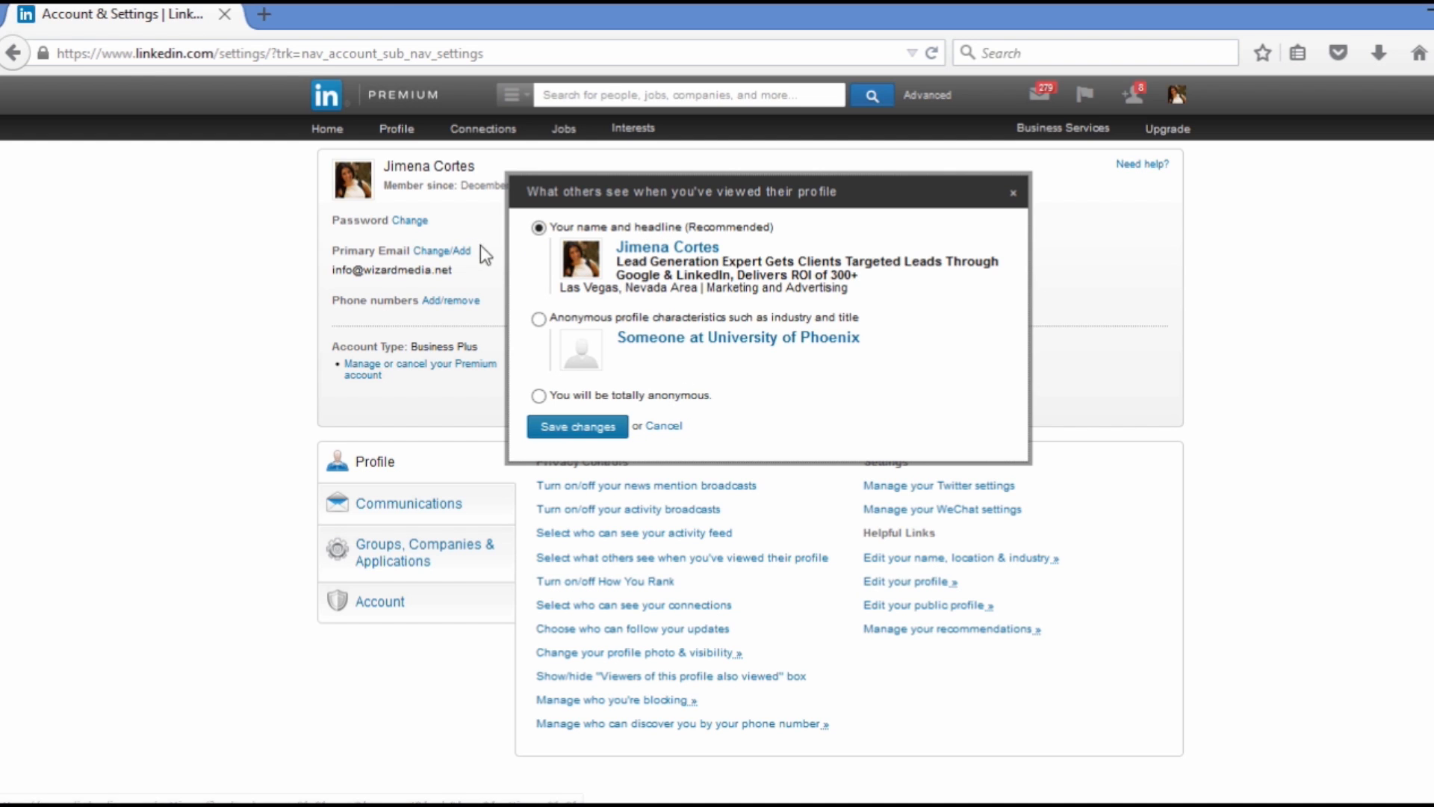
left_click(670, 426)
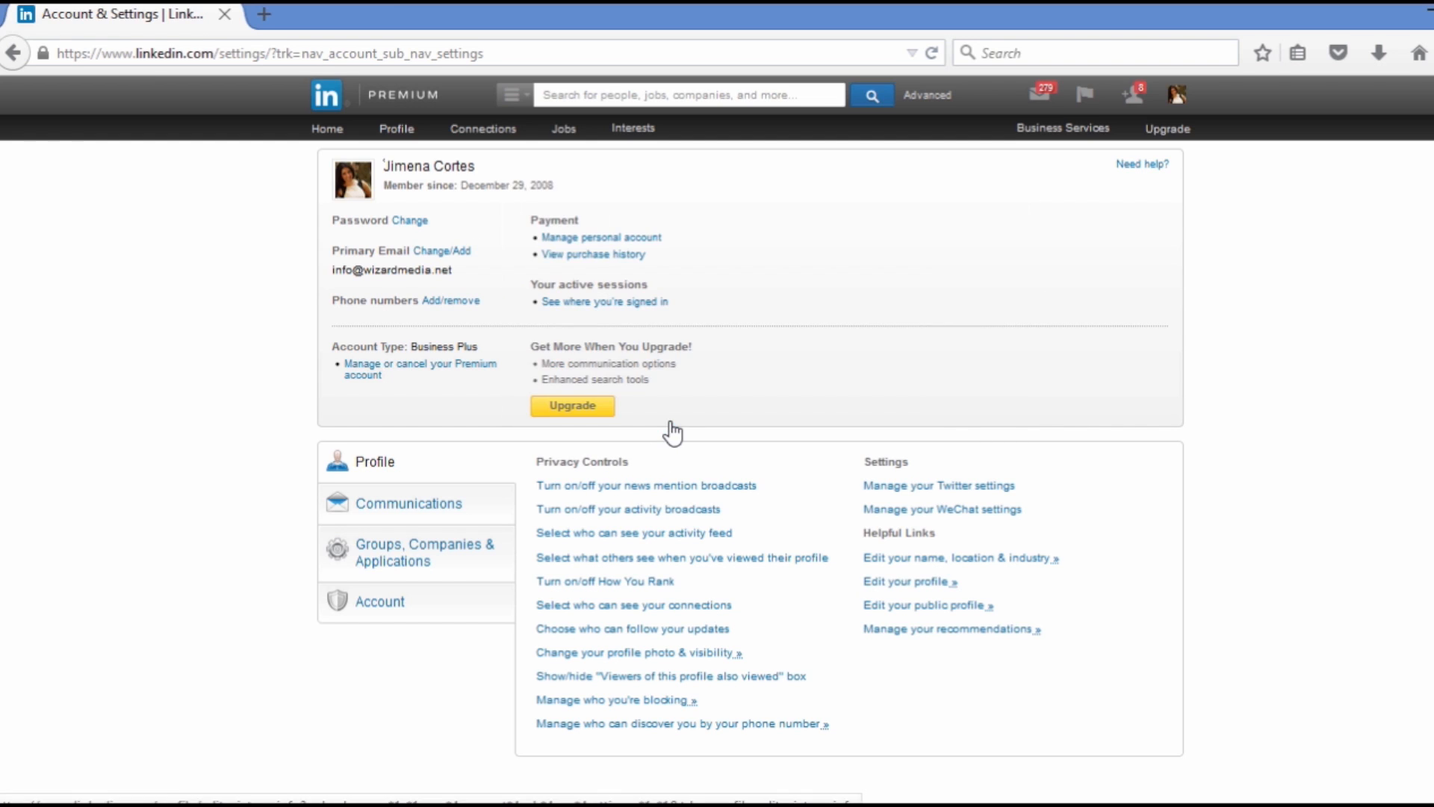
Save the How You Rank setting with "Let others see how you rank" enabled
left_click(652, 590)
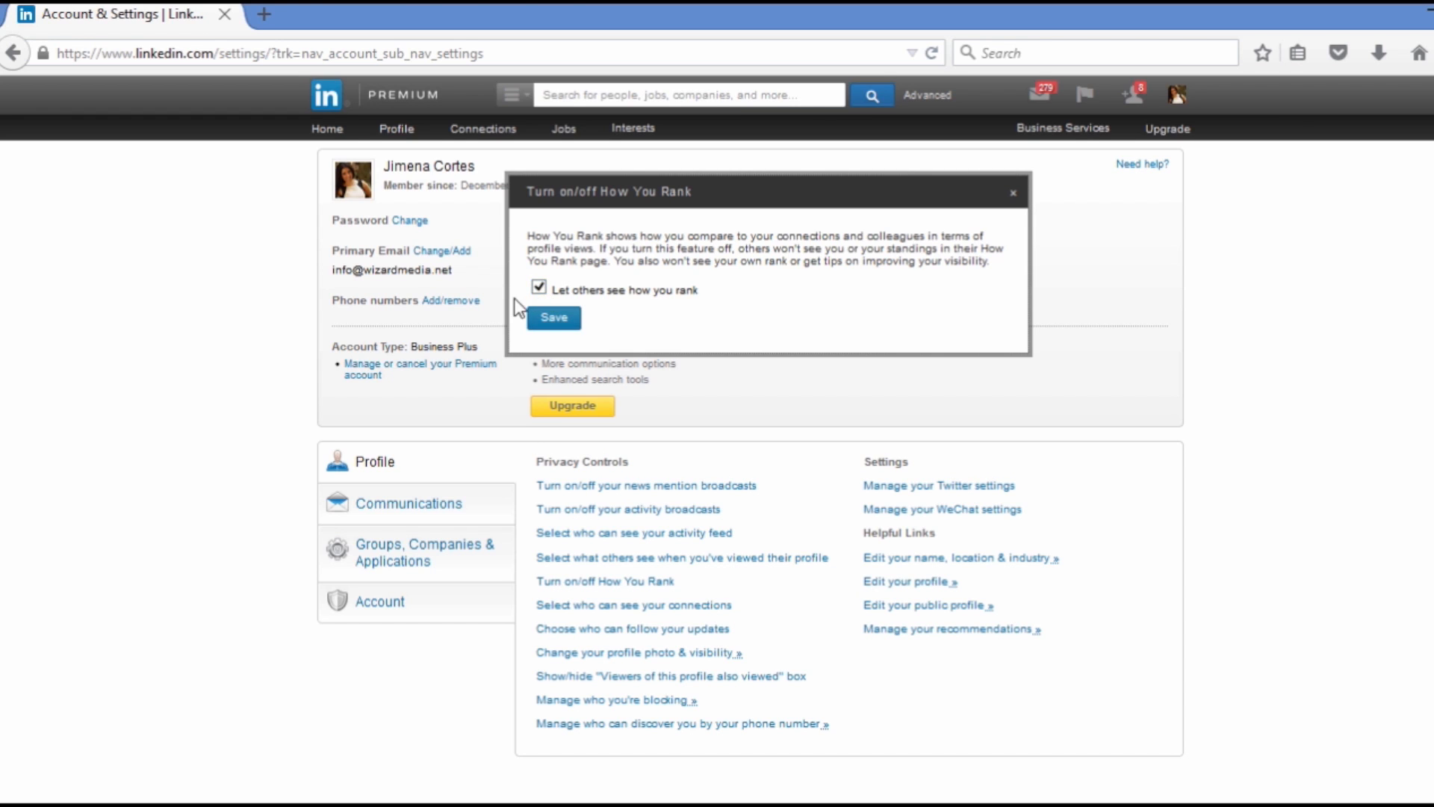
left_click(560, 320)
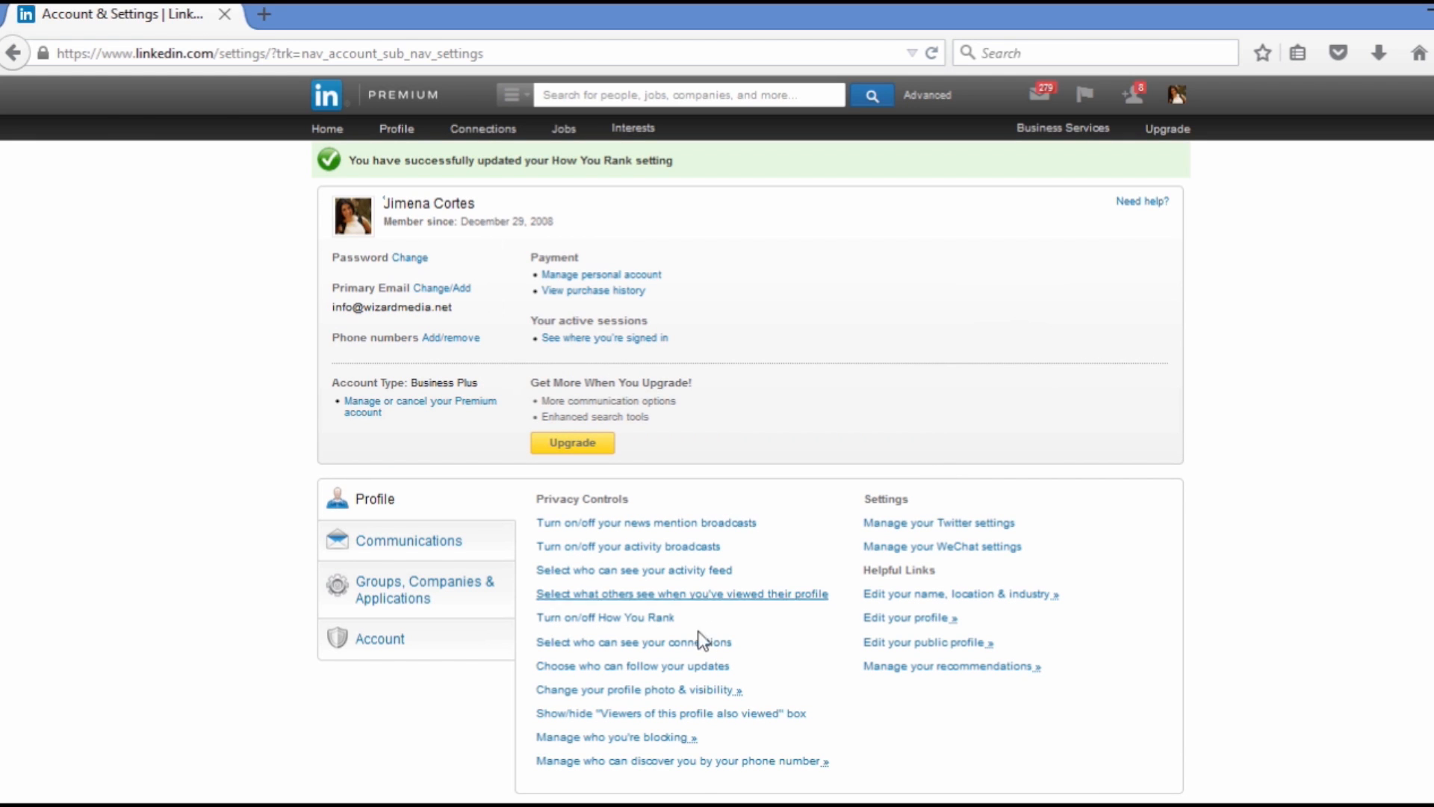
Review the options for who can see your connections, and leave without saving
left_click(691, 644)
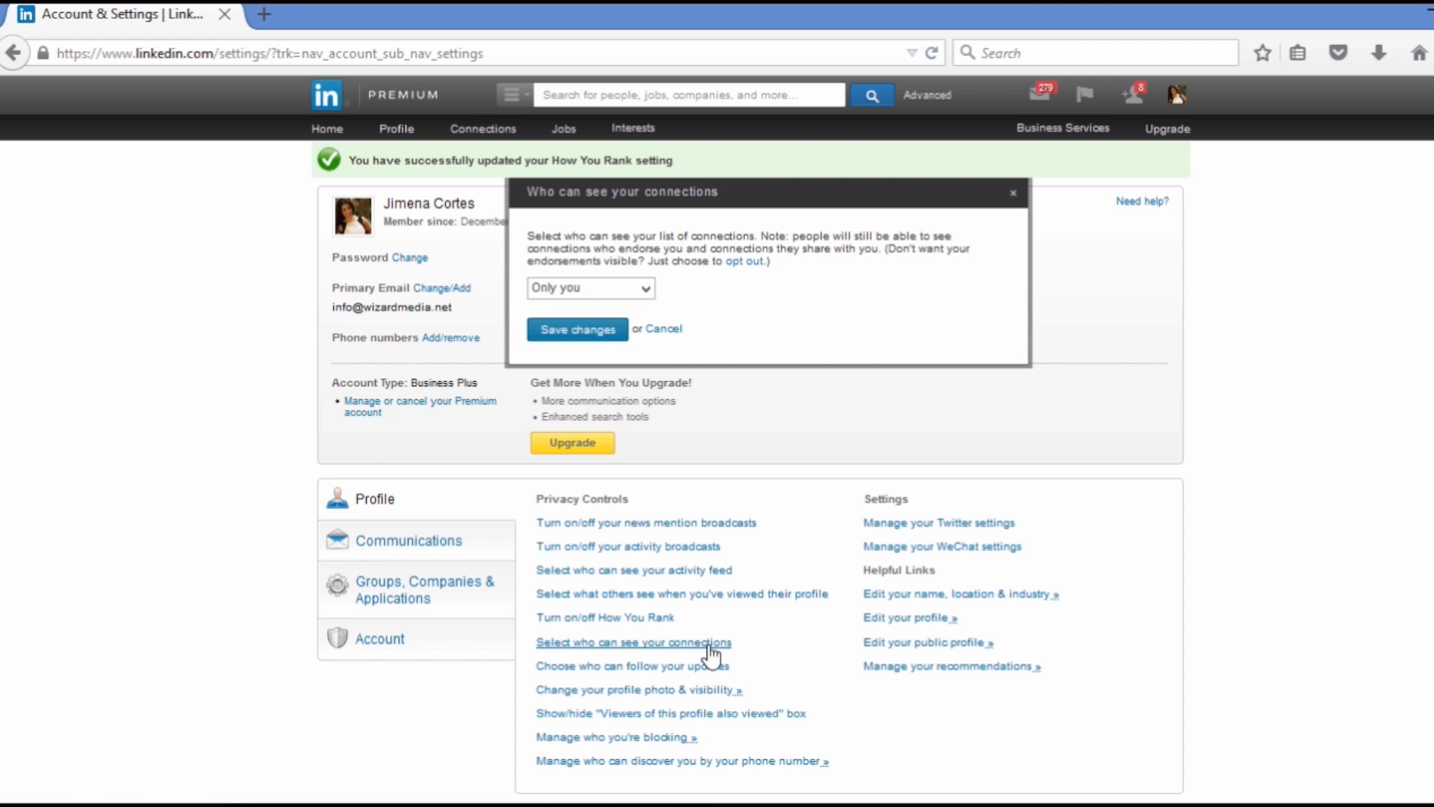
left_click(645, 289)
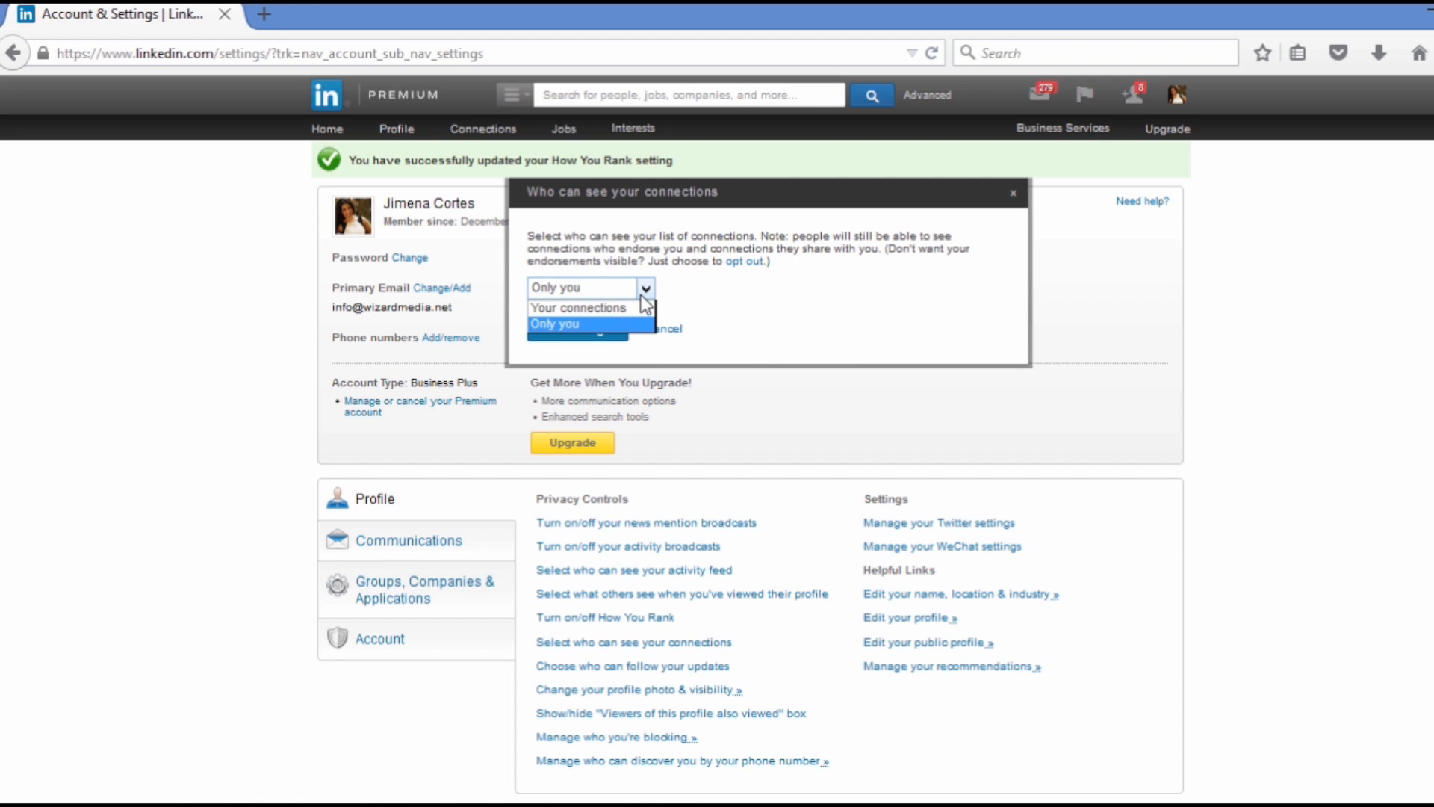
left_click(641, 295)
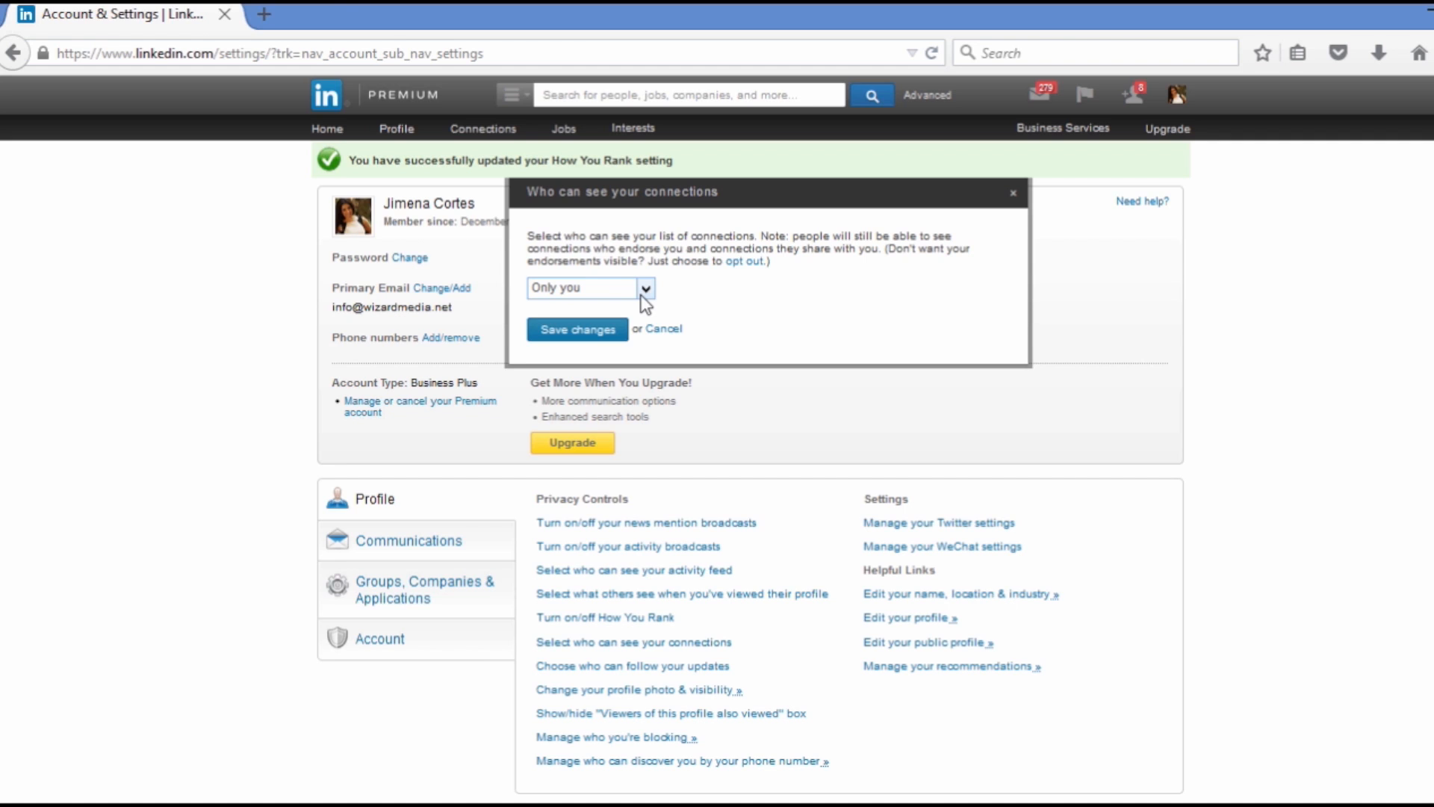
left_click(662, 329)
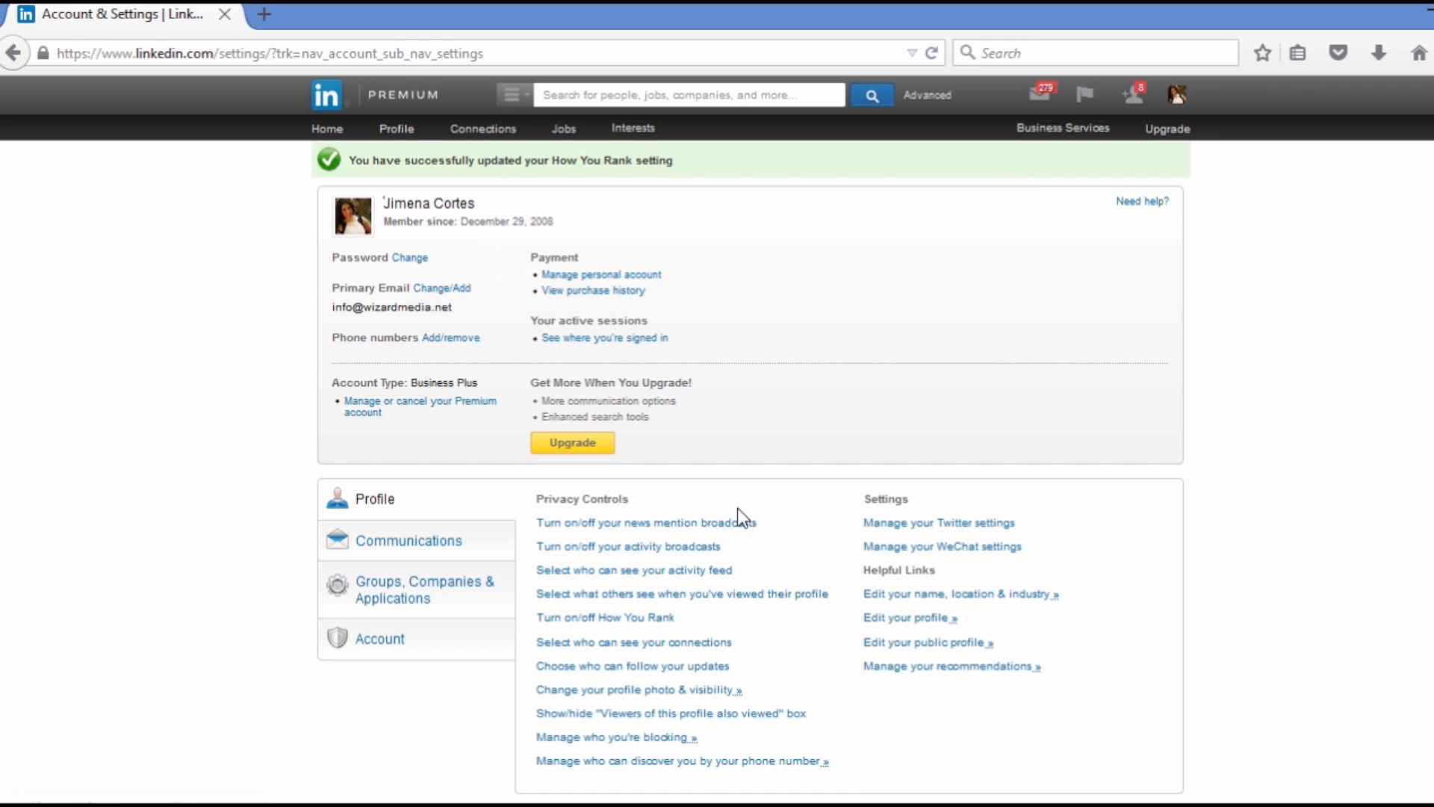
Review the options for who can follow your updates, and cancel without saving
left_click(711, 666)
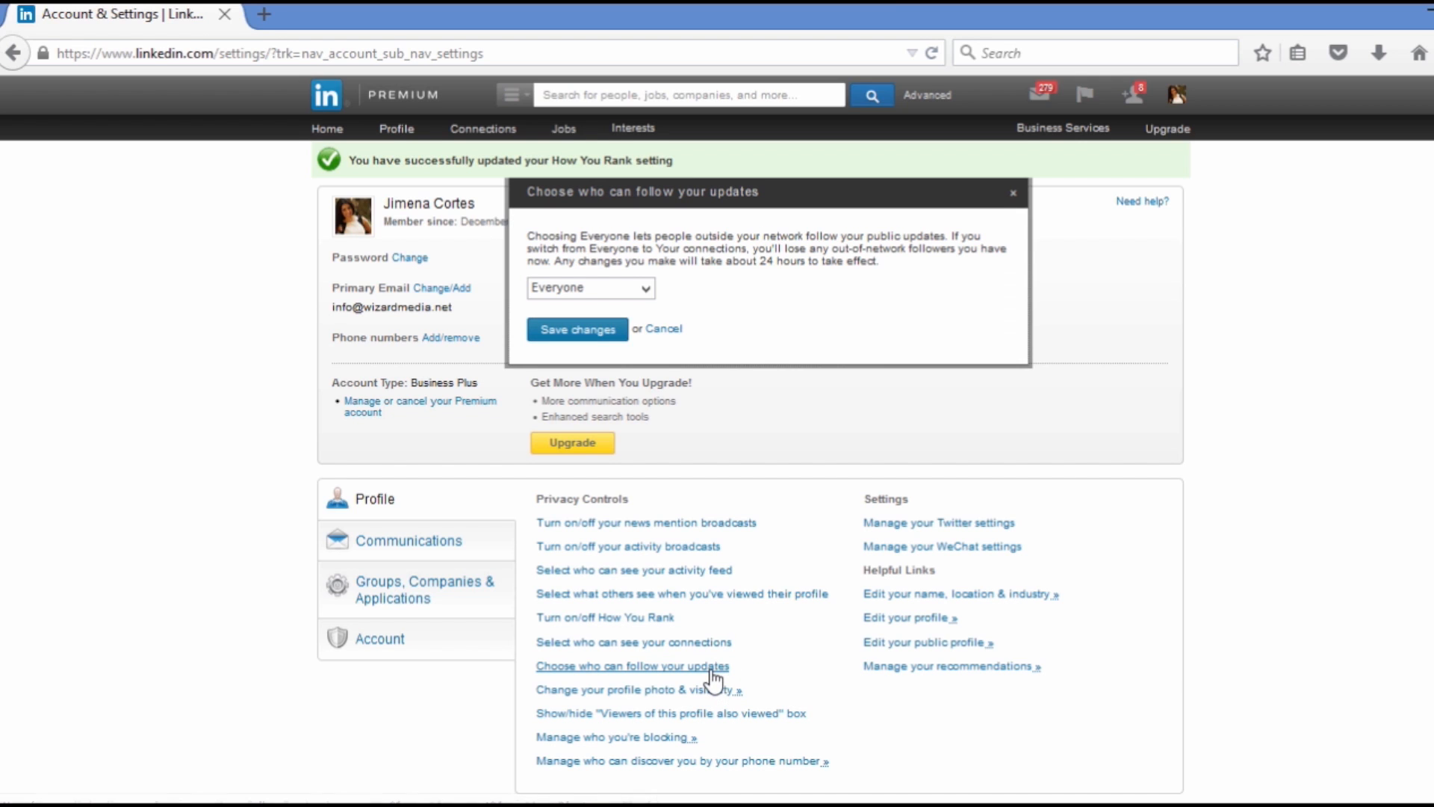
left_click(644, 291)
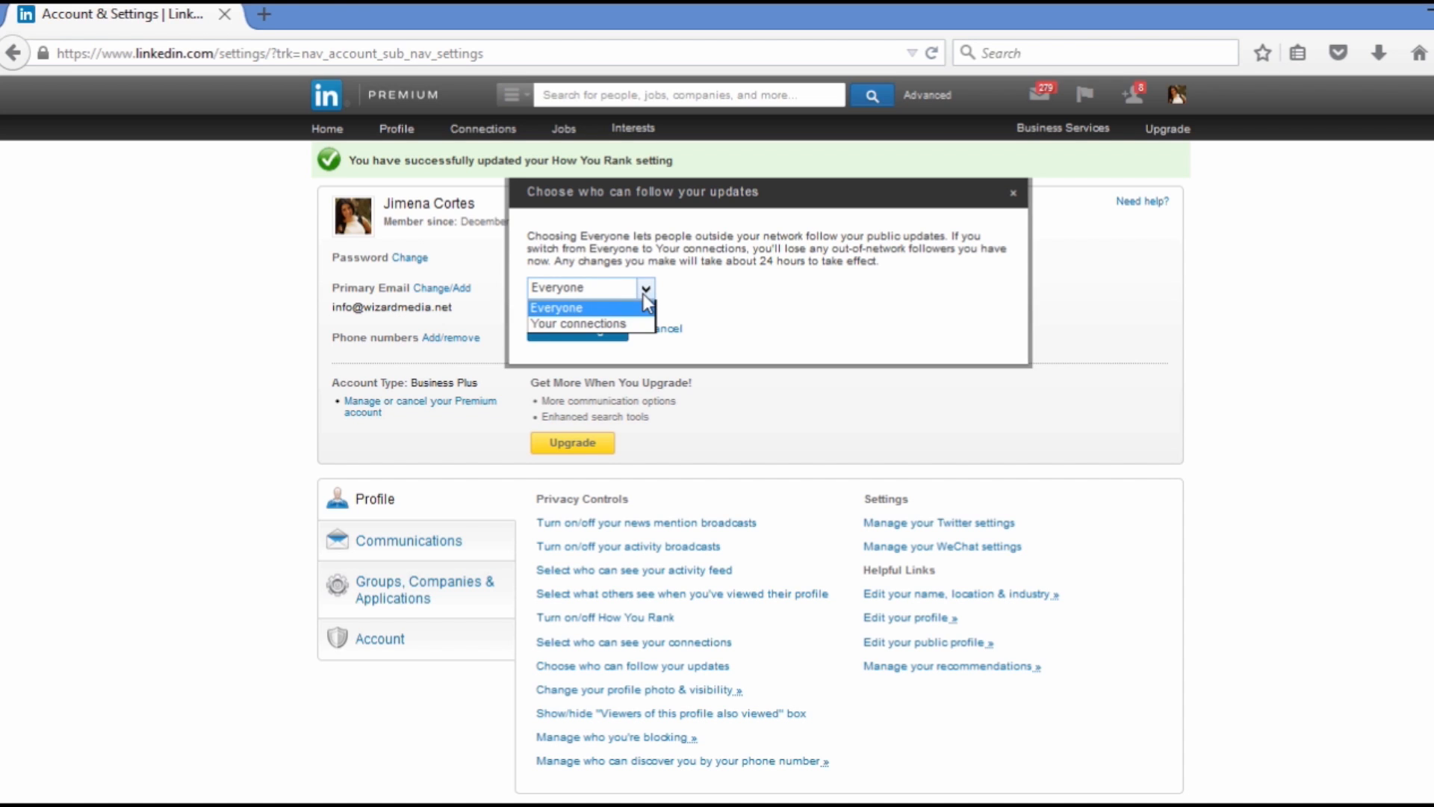
left_click(644, 290)
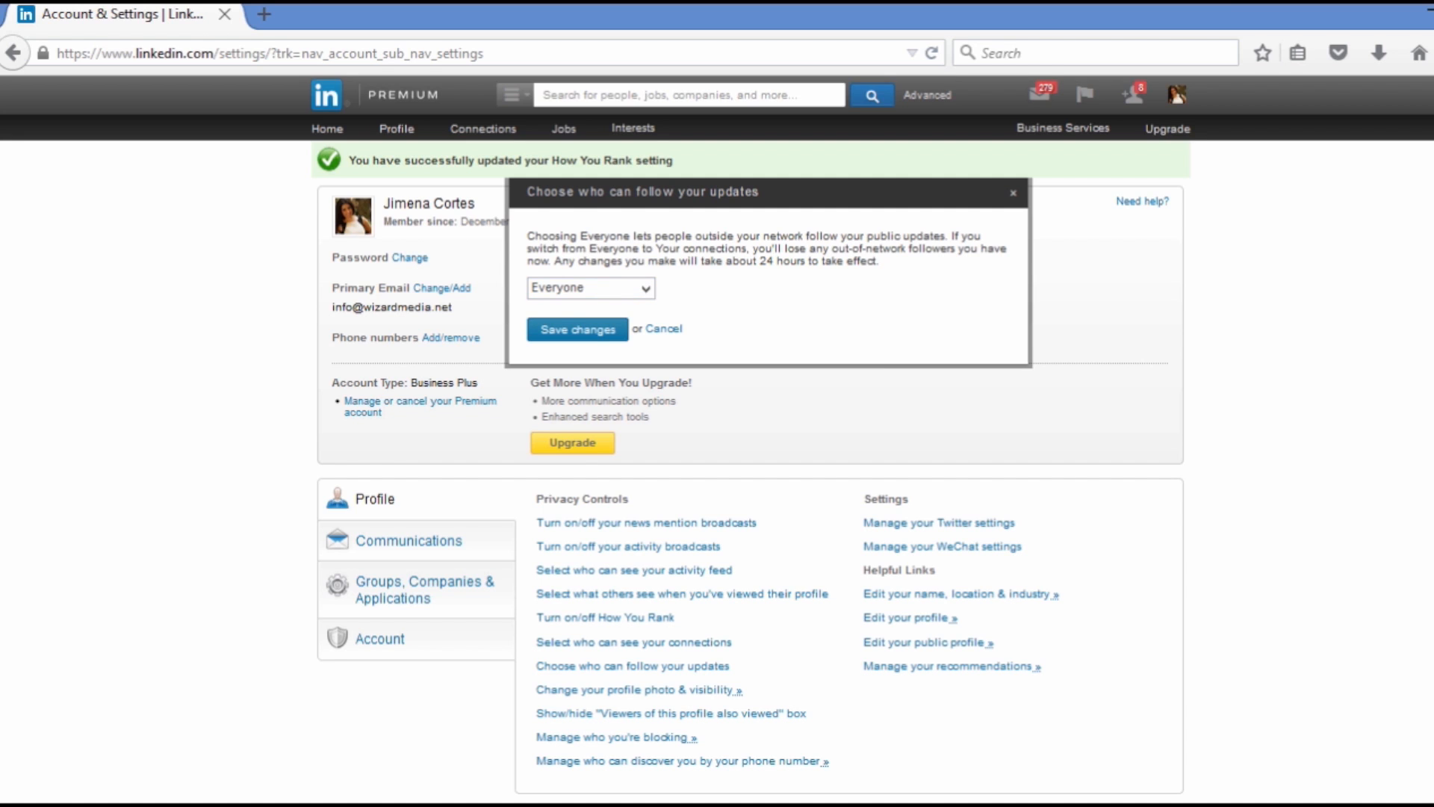
left_click(668, 332)
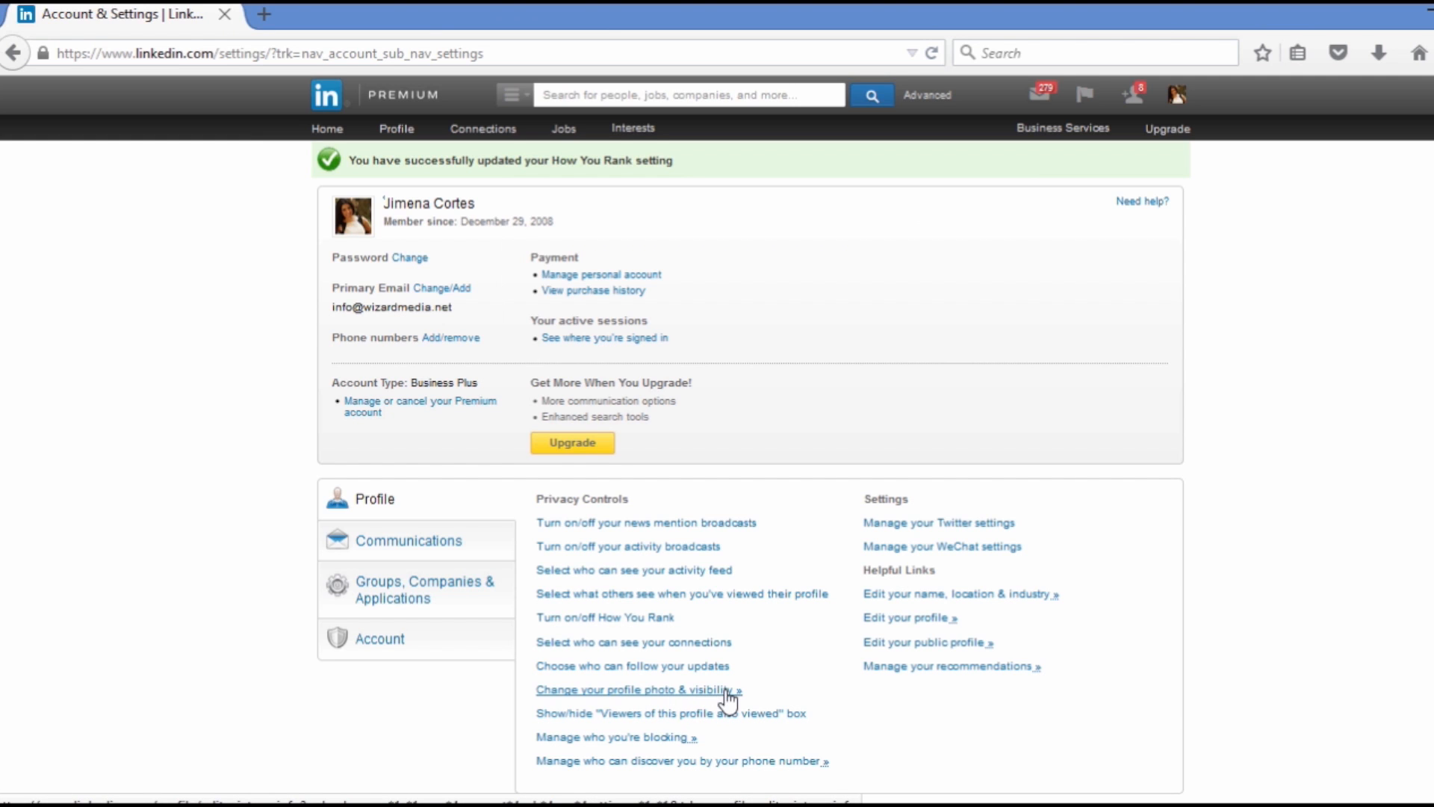
Review the "Viewers of this profile also viewed" box and phone number discovery settings, returning to the settings page without saving
mouse_move(398, 130)
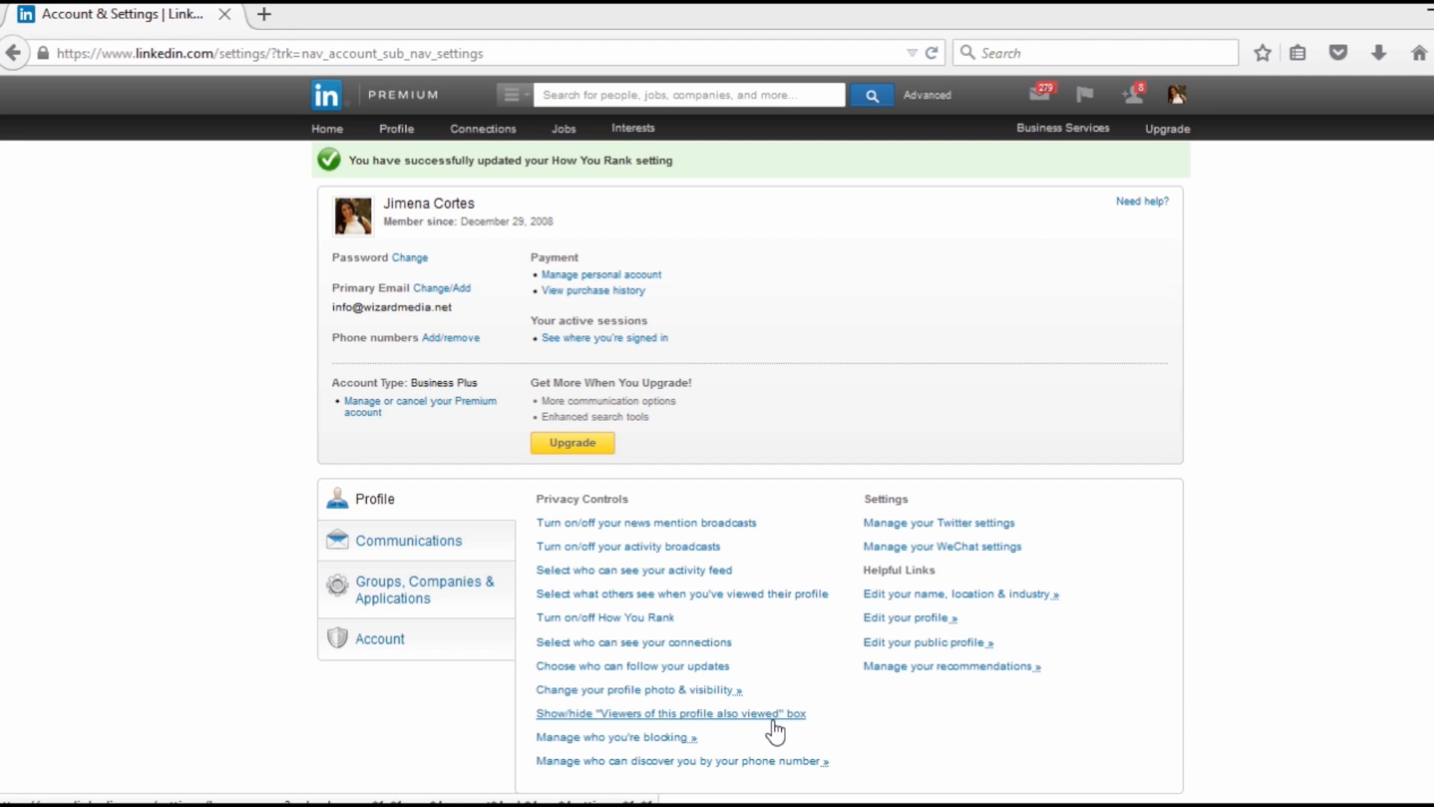
left_click(775, 719)
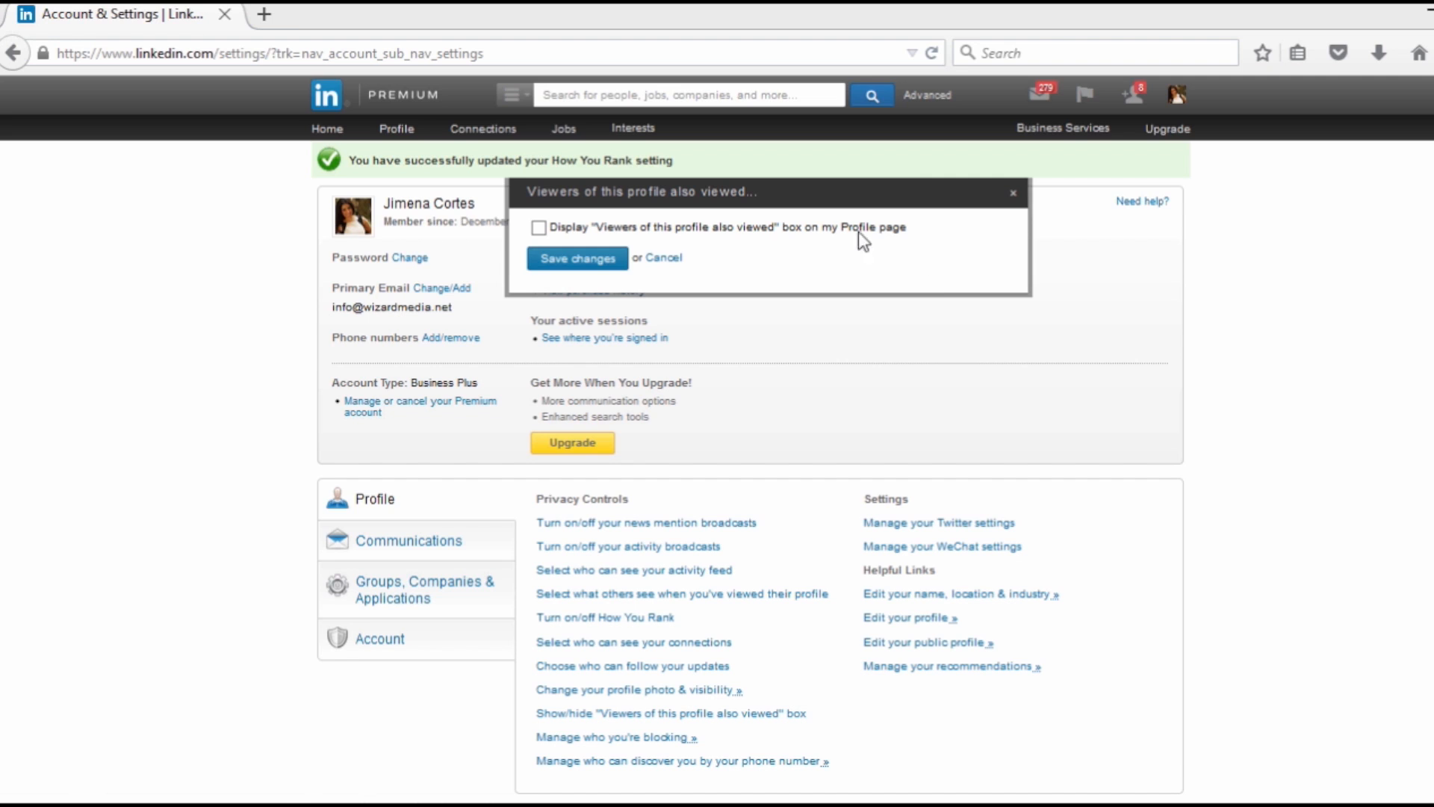
left_click(682, 256)
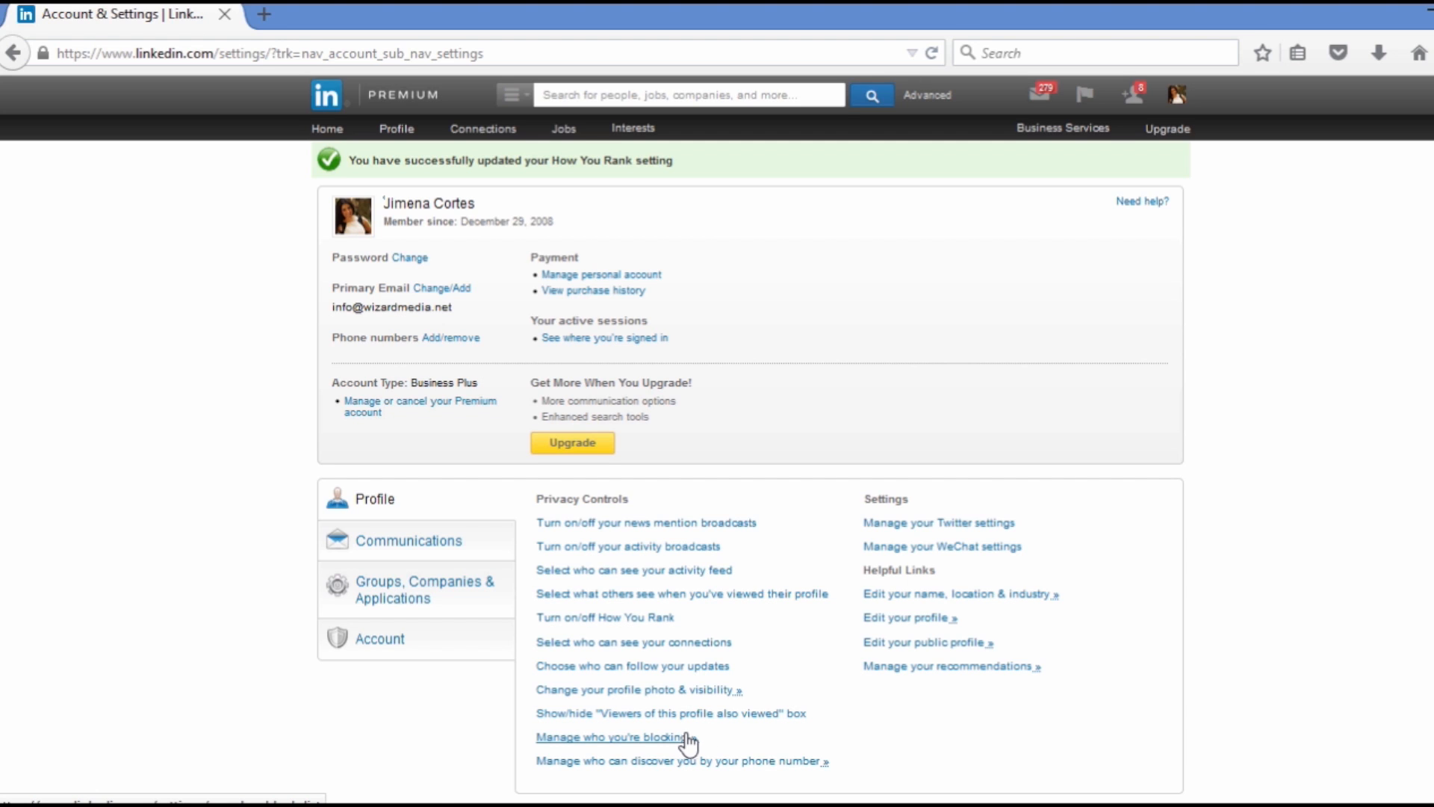
left_click(747, 763)
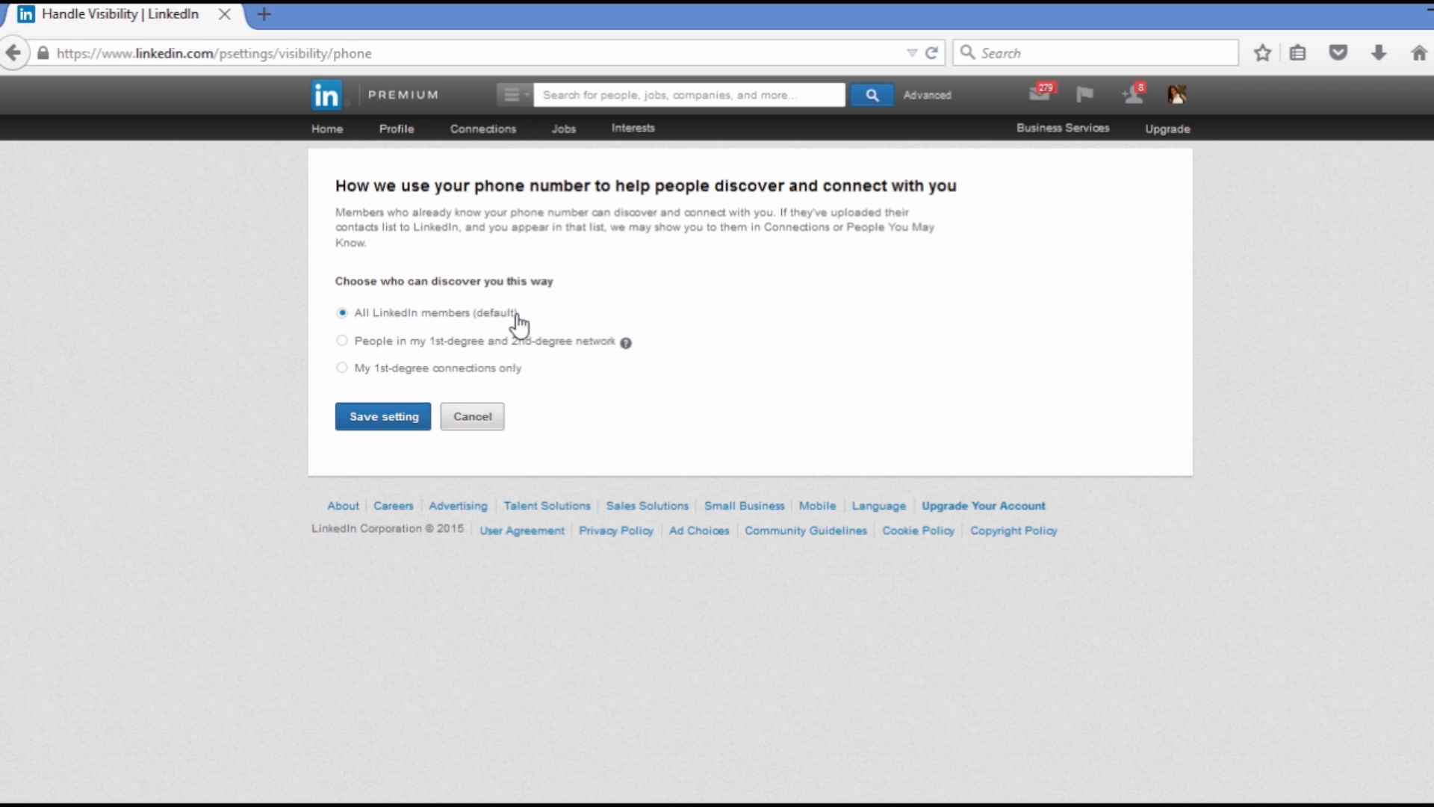
left_click(15, 51)
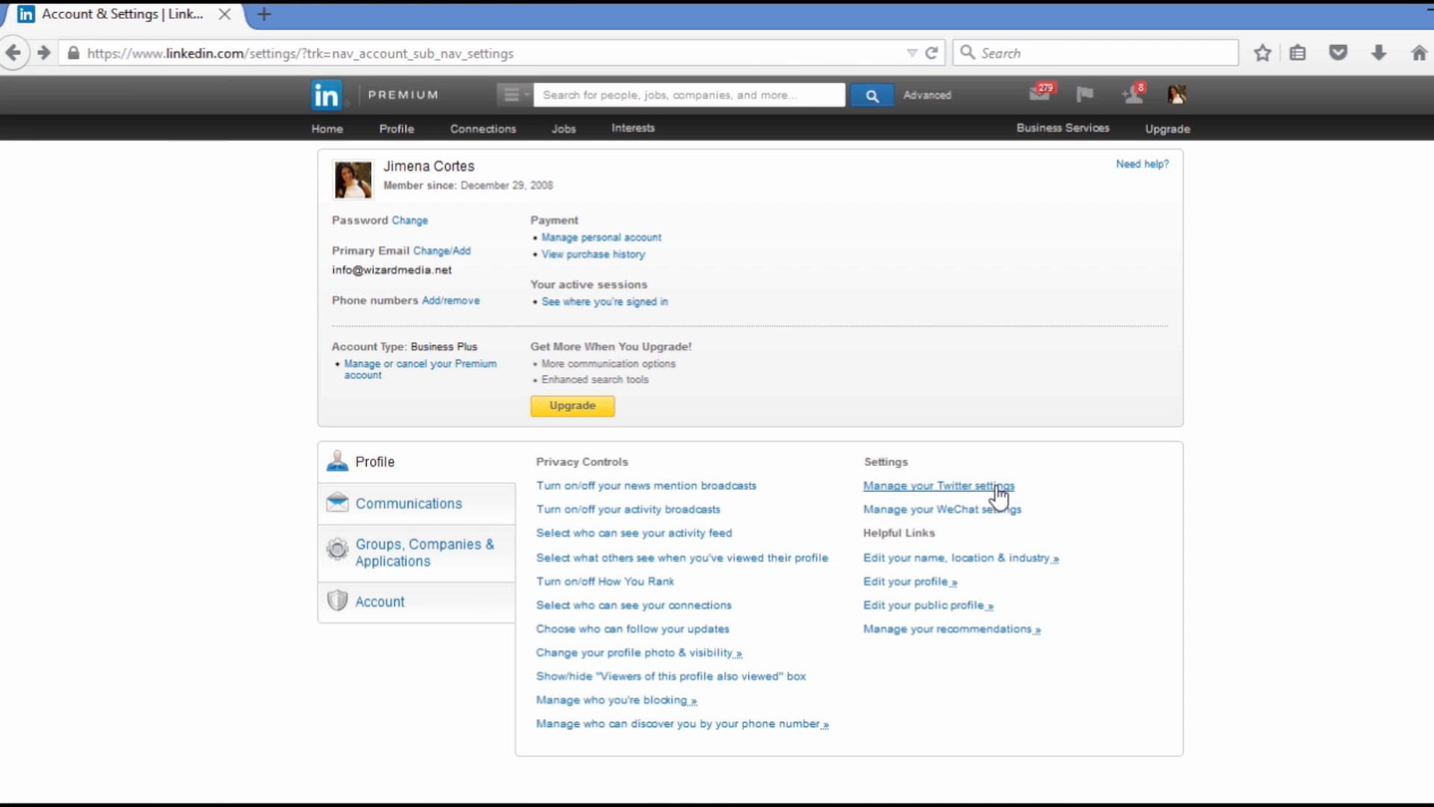
Open the name, location and industry editor and review the basic information down to the Badges and Open Profile options
left_click(1042, 561)
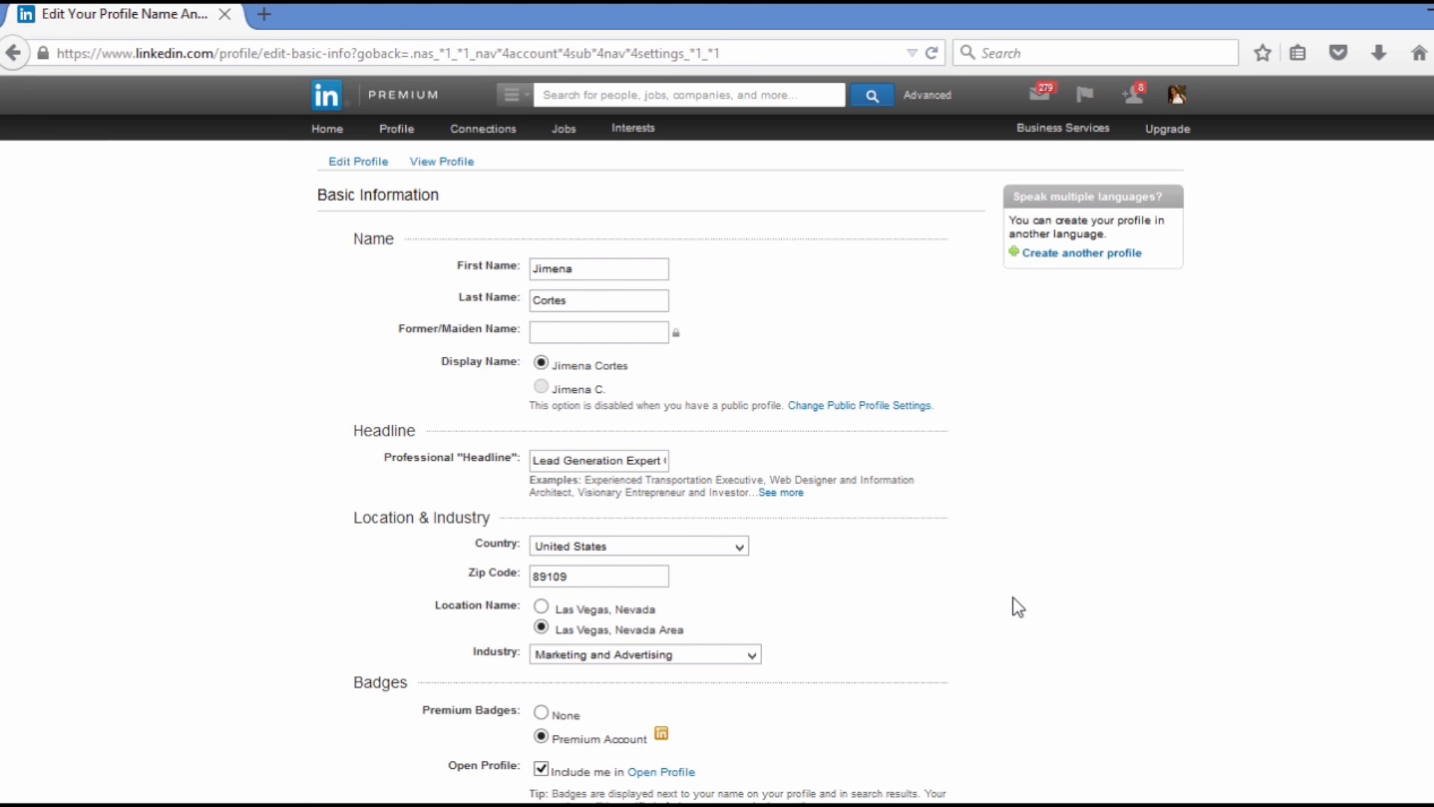
scroll(1015, 606, "down", 3)
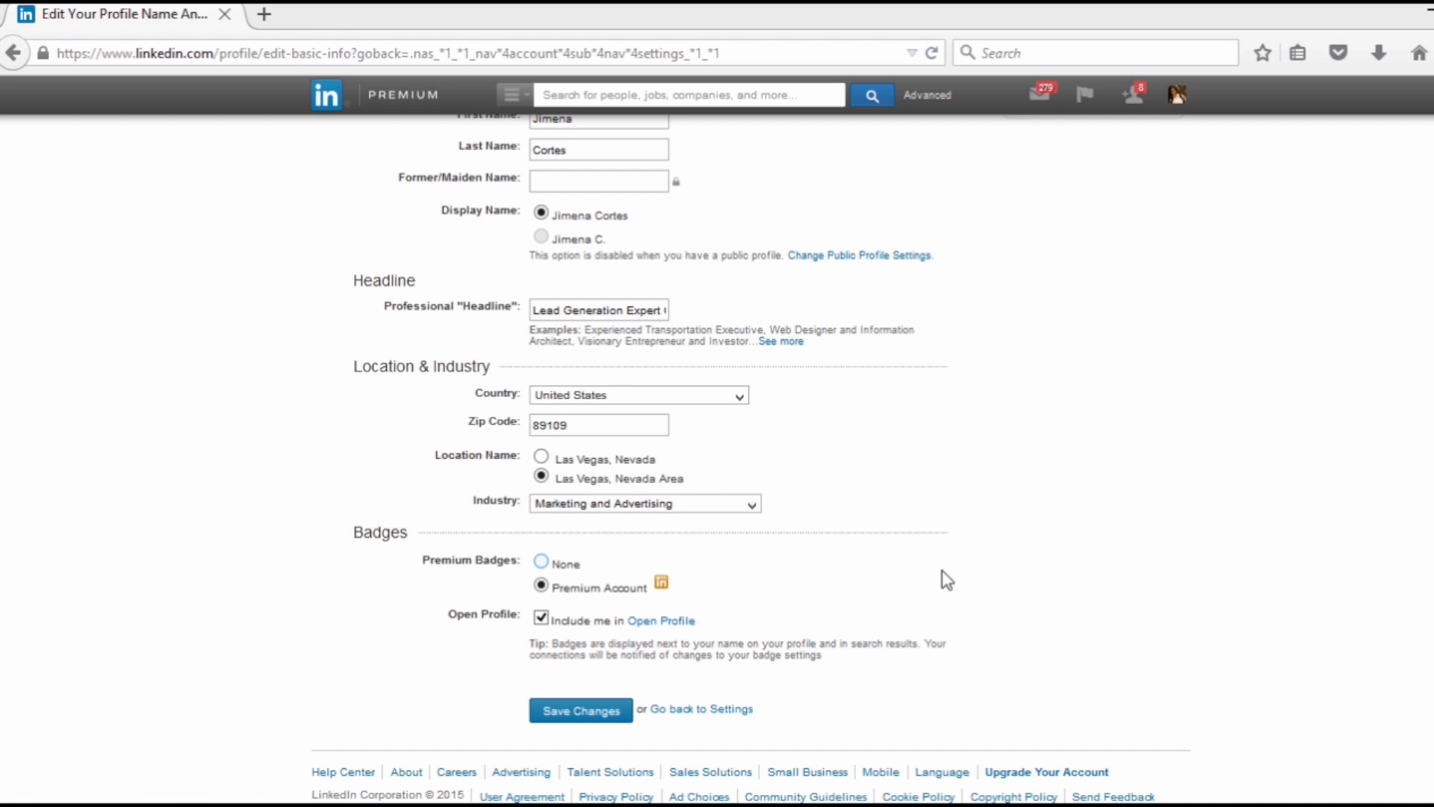
left_click(1126, 502)
scroll(1126, 501, "up", 1)
scroll(1126, 502, "down", 3)
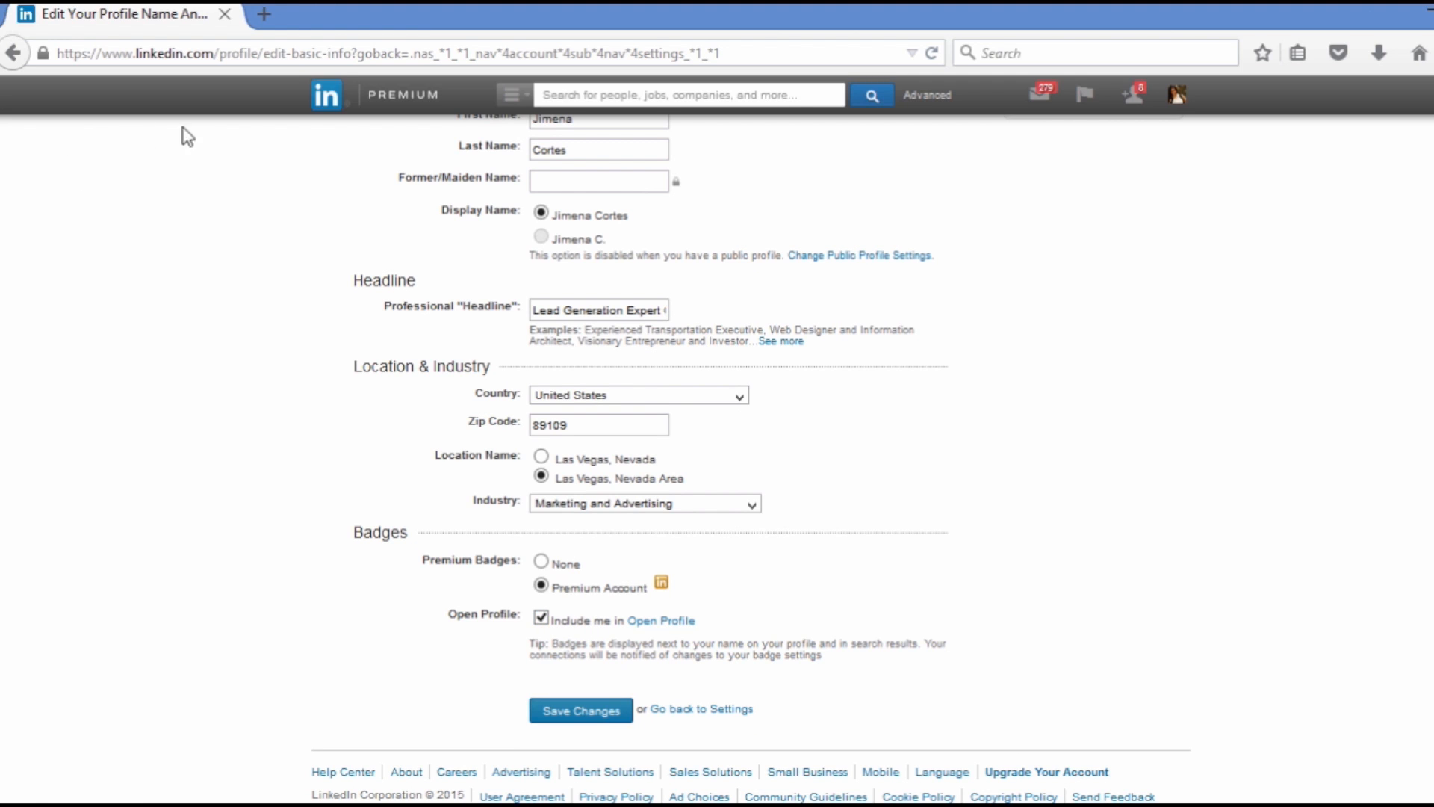
Return to the settings page without saving the basic information, and open the public profile editor
left_click(11, 60)
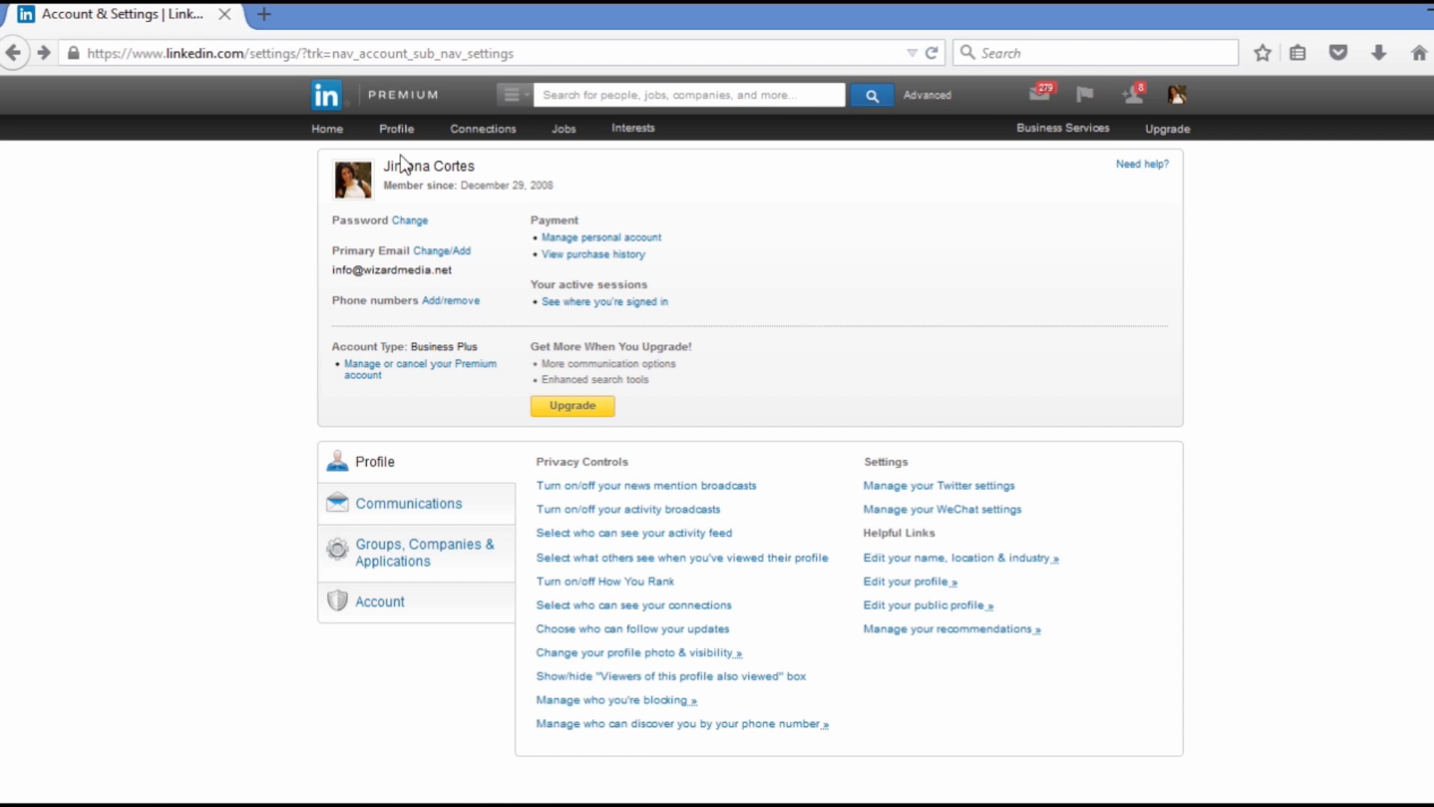
mouse_move(397, 132)
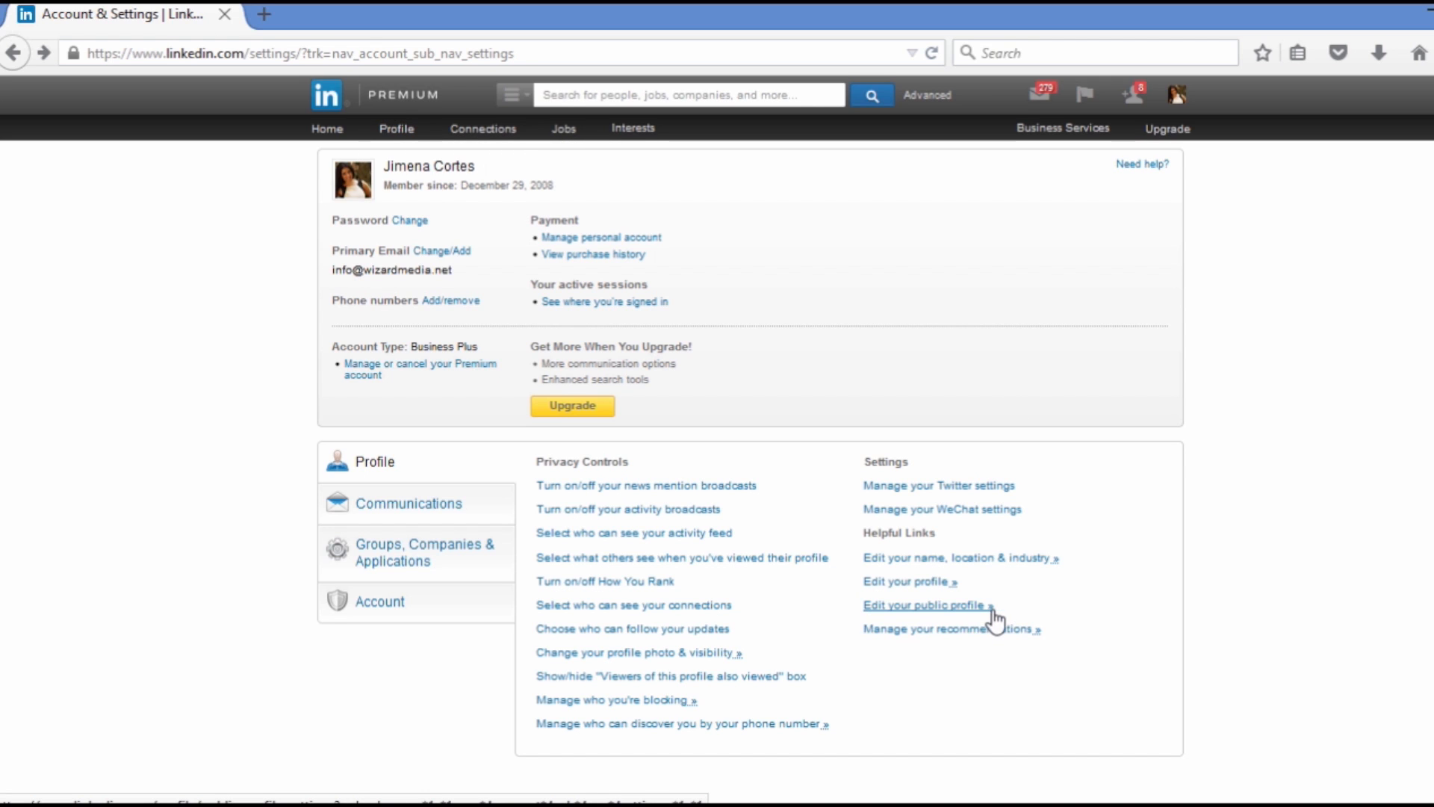
left_click(956, 606)
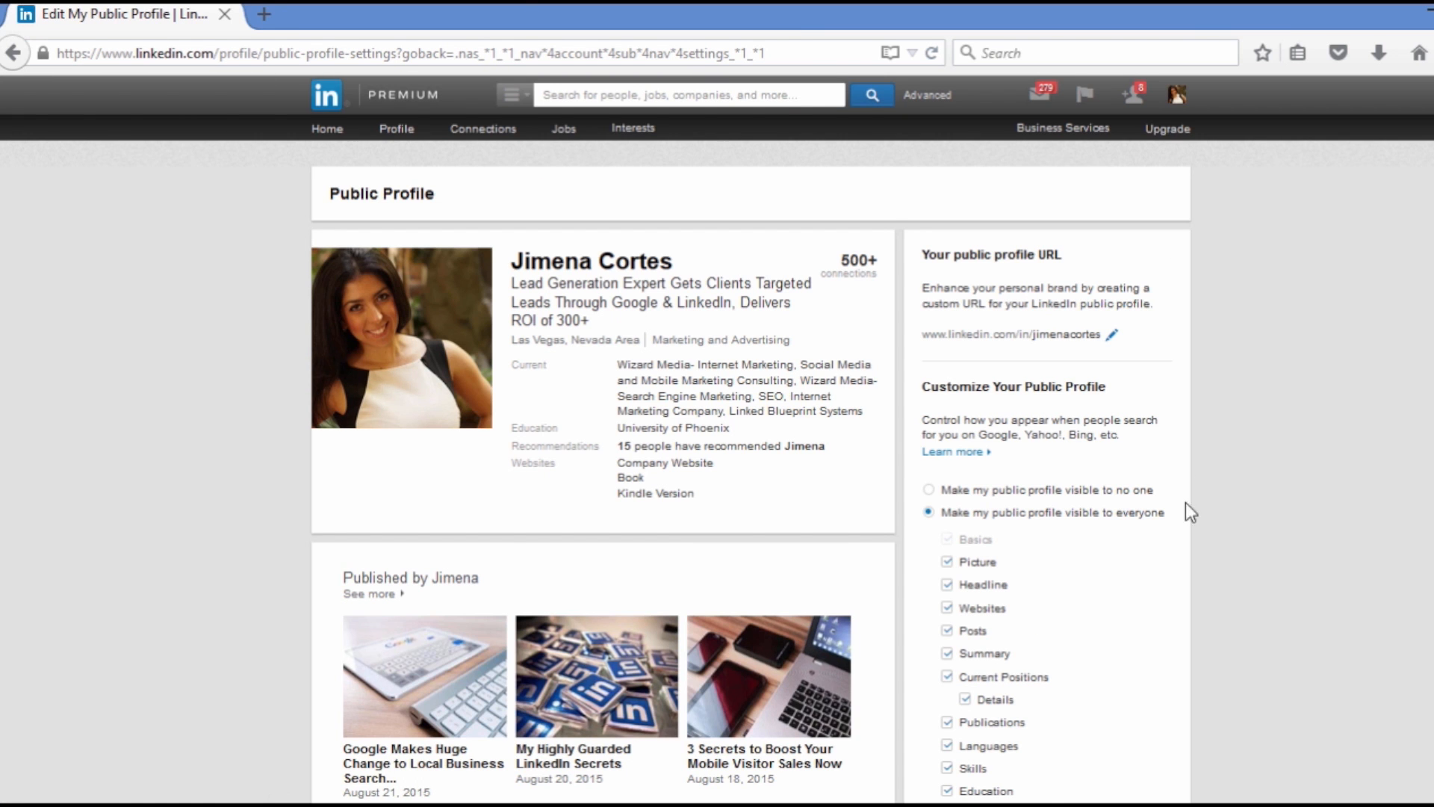
Review the public profile's visibility options, section checkboxes and custom URL, and go back to the settings page without saving
scroll(1195, 478, "down", 2)
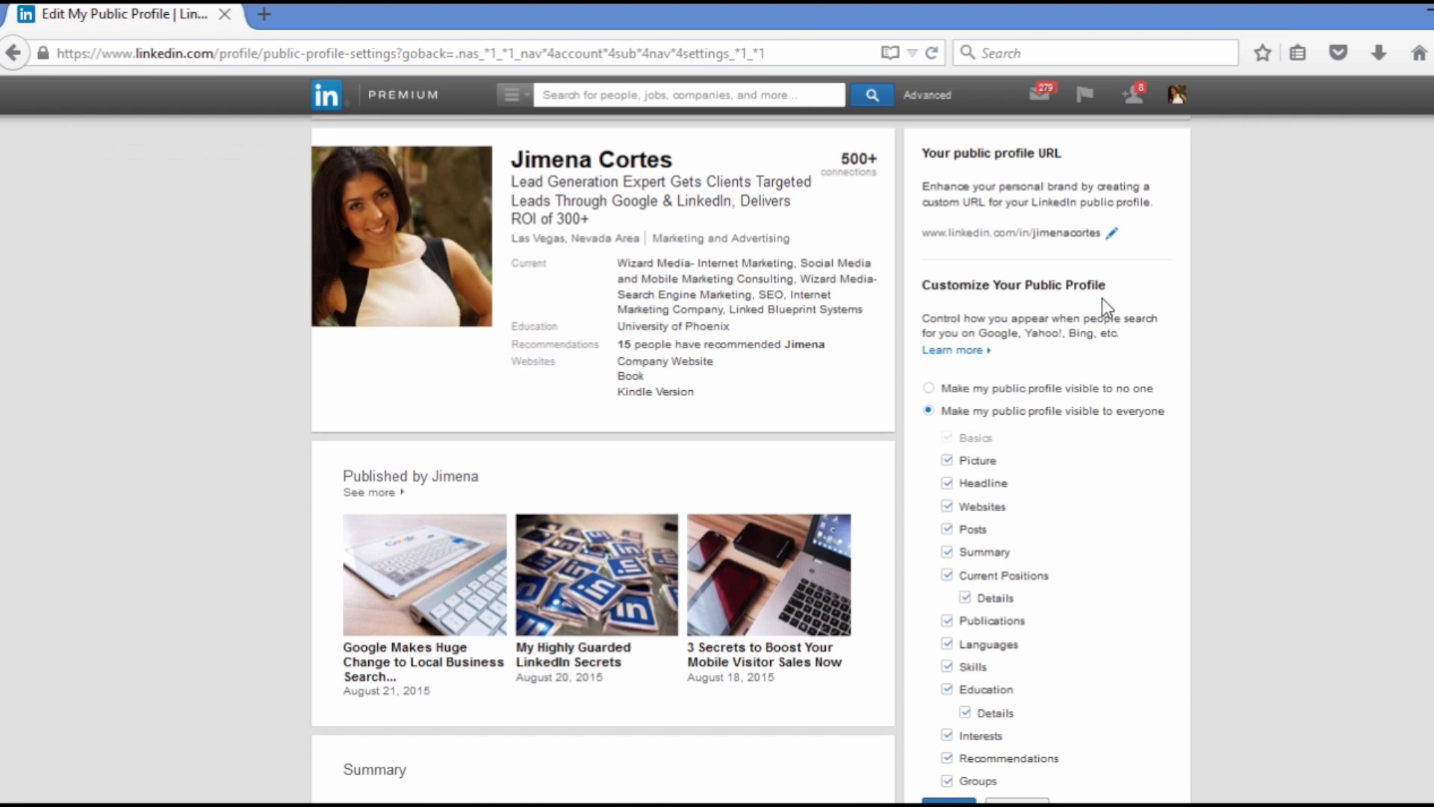
scroll(1101, 298, "down", 2)
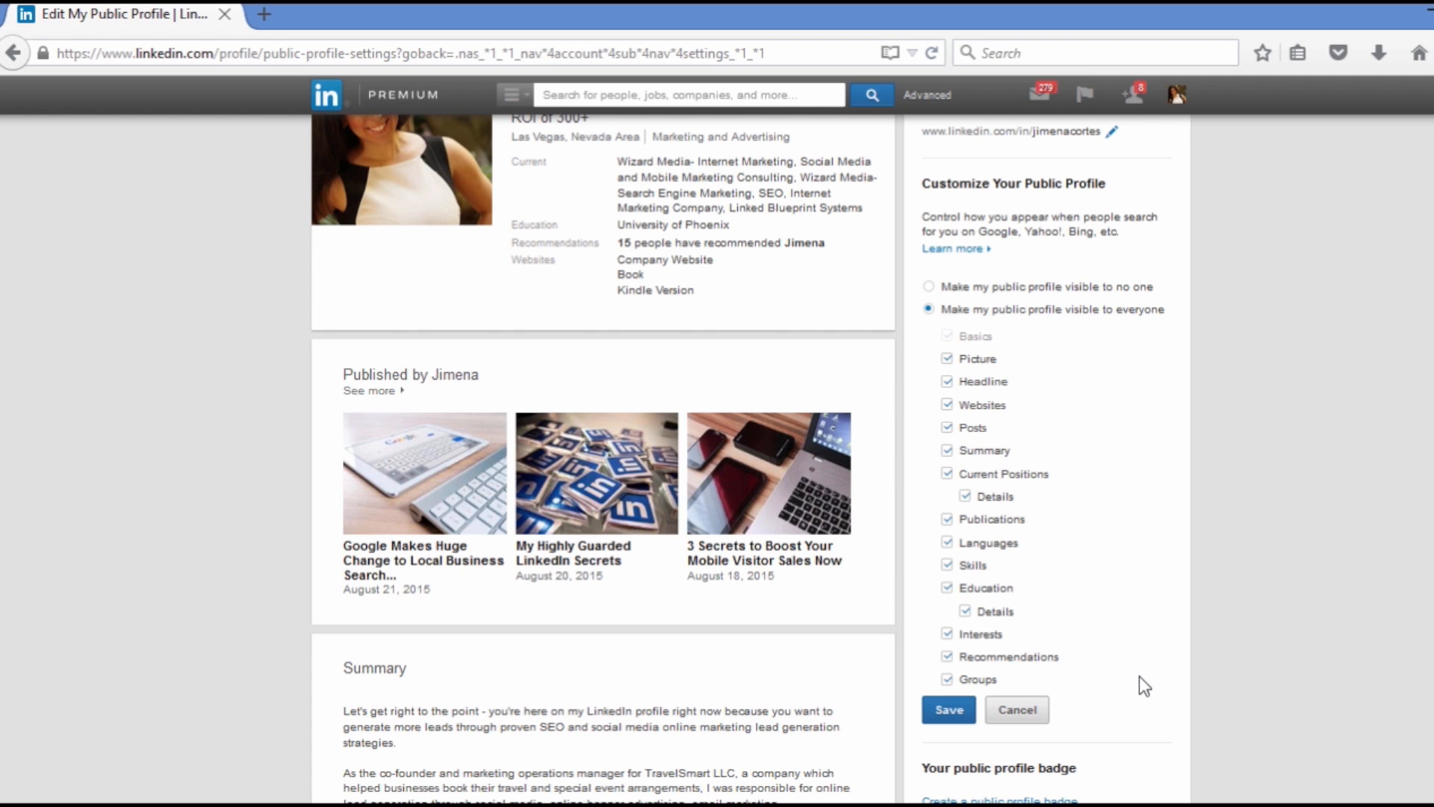
scroll(1222, 261, "up", 2)
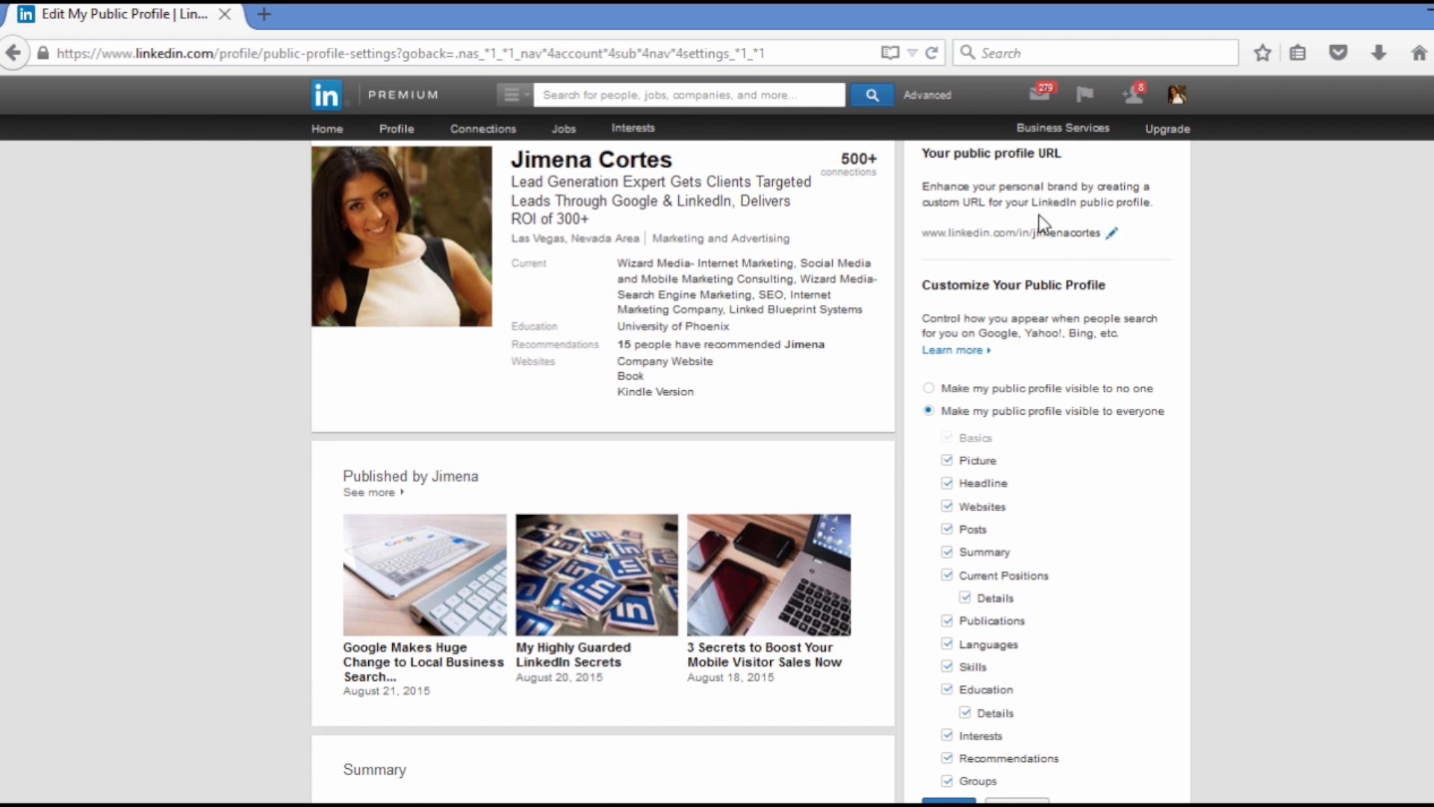
scroll(1109, 225, "up", 2)
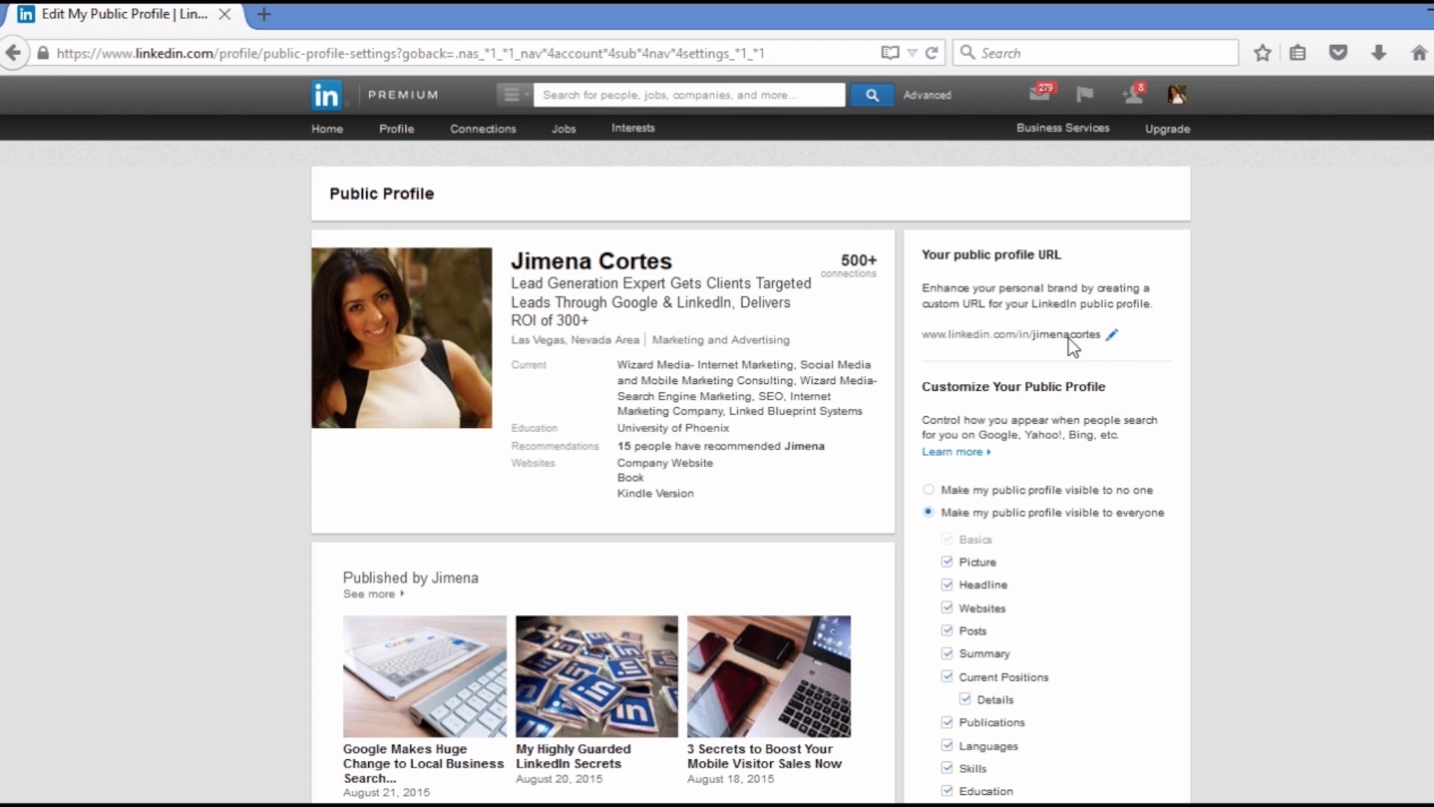
left_click(22, 60)
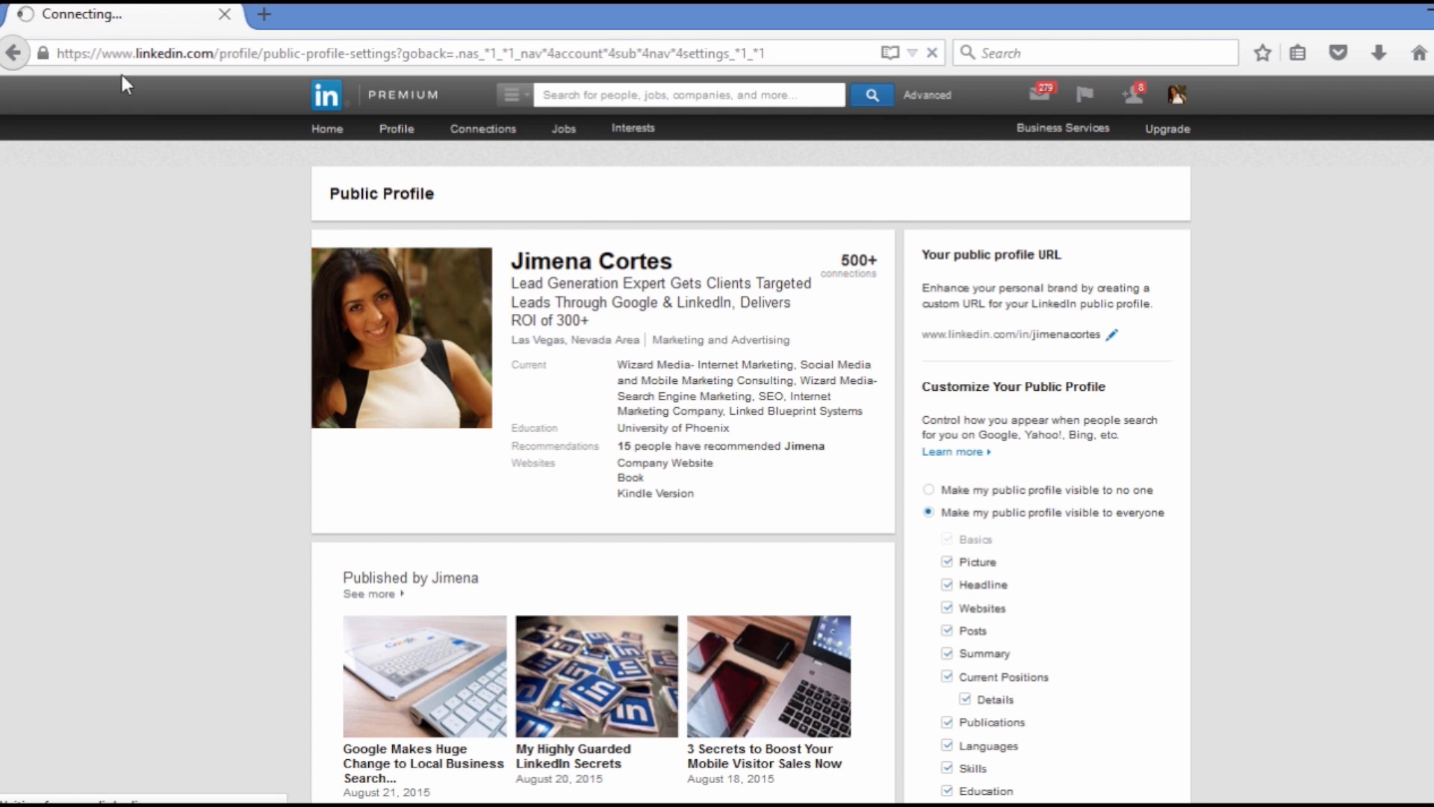